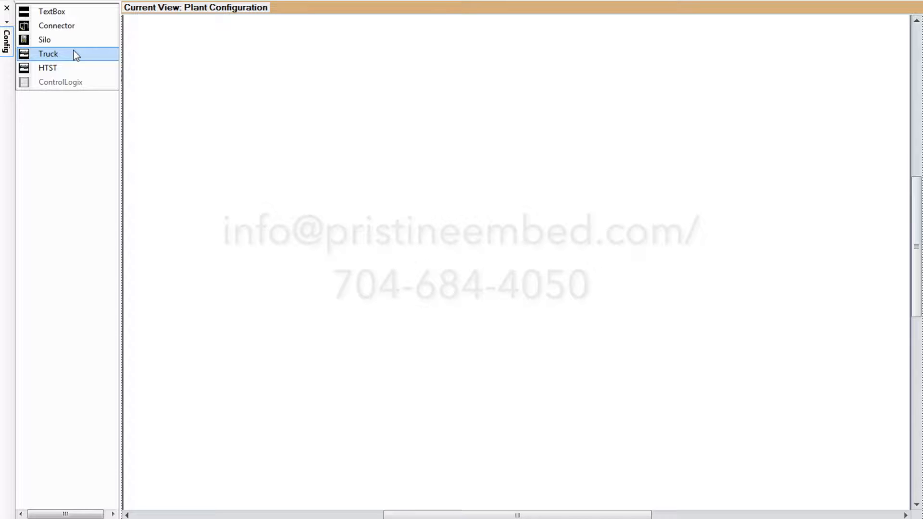
Place a Truck unit on the plant configuration canvas and enlarge its properties table to show all parameter rows
{"action": "left_click", "coordinate": [60, 43]}
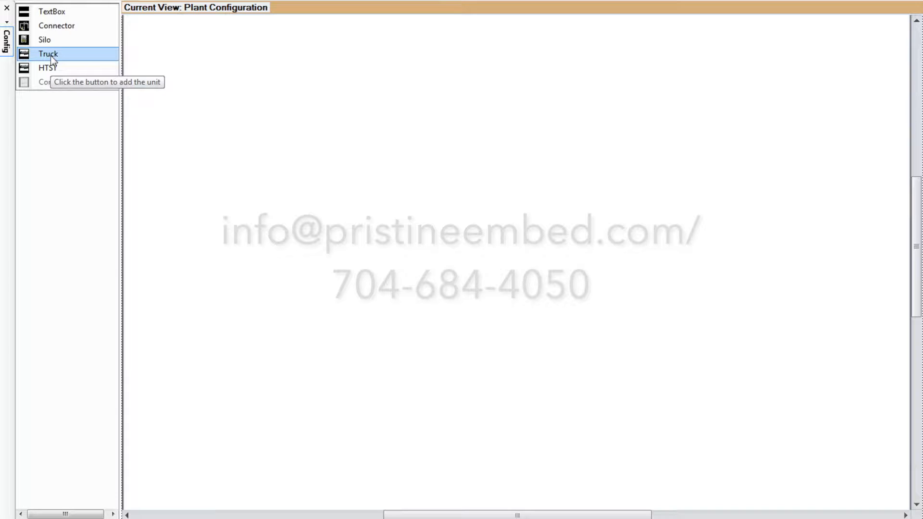
{"action": "left_click_drag", "start_coordinate": [51, 56], "coordinate": [240, 119]}
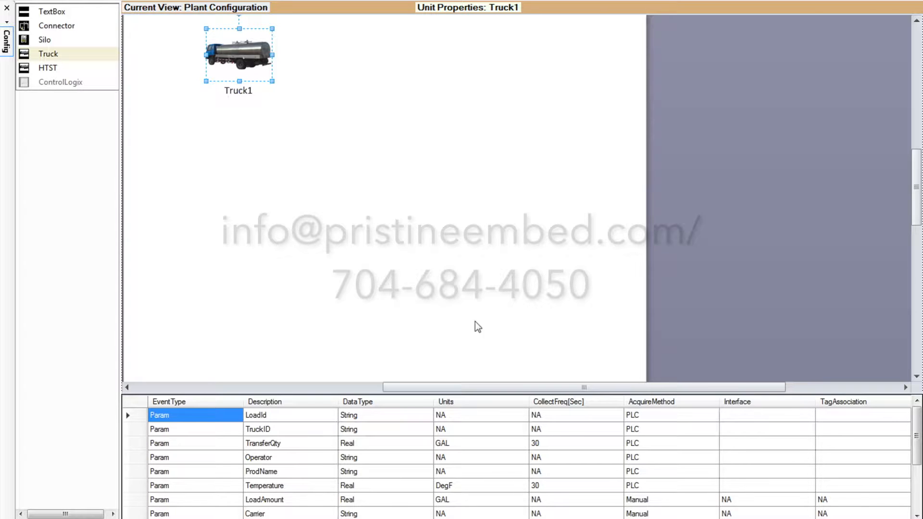
{"action": "mouse_move", "coordinate": [919, 437]}
{"action": "left_mouse_down"}
{"action": "mouse_move", "coordinate": [919, 495]}
{"action": "mouse_move", "coordinate": [918, 438]}
{"action": "left_mouse_up"}
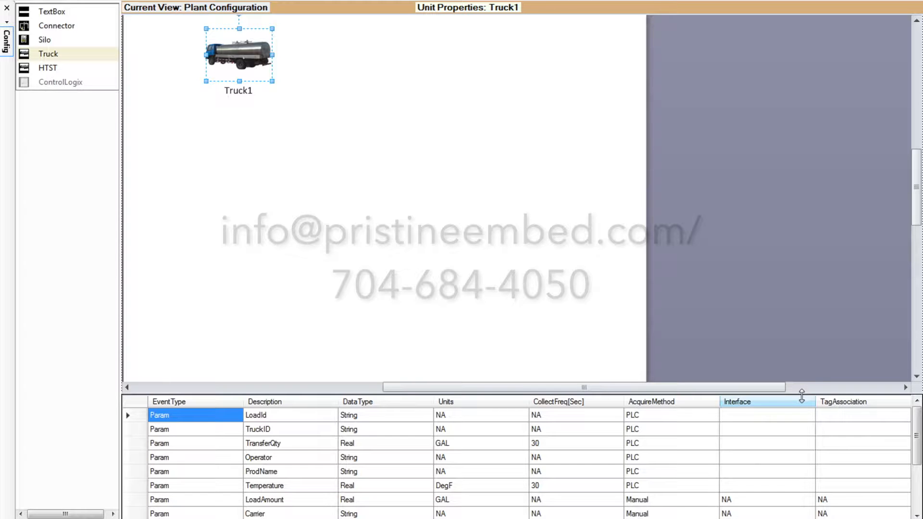
{"action": "left_click_drag", "start_coordinate": [801, 395], "coordinate": [787, 297]}
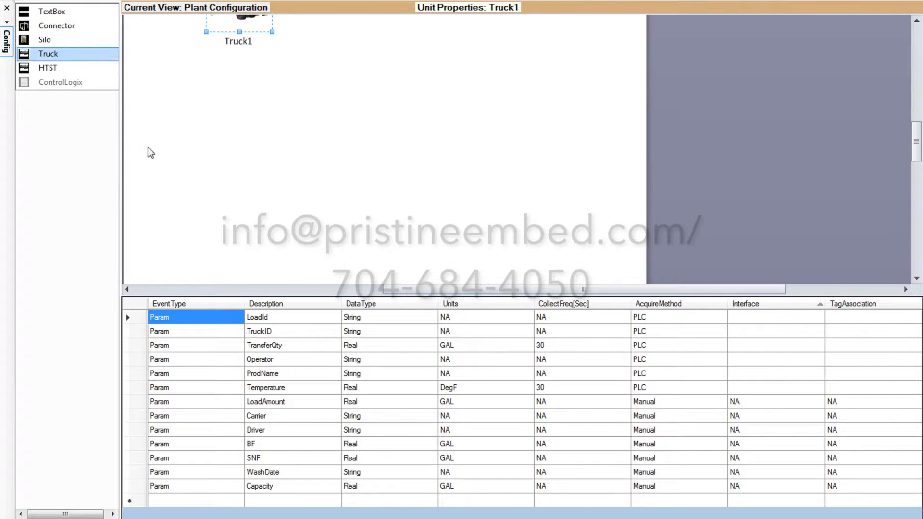
{"action": "left_click", "coordinate": [42, 1]}
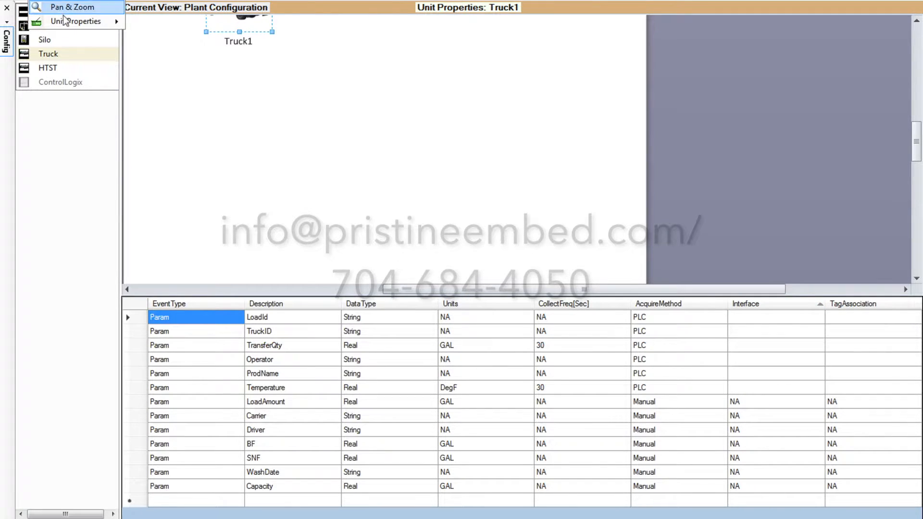
{"action": "mouse_move", "coordinate": [92, 22]}
{"action": "left_click", "coordinate": [172, 24]}
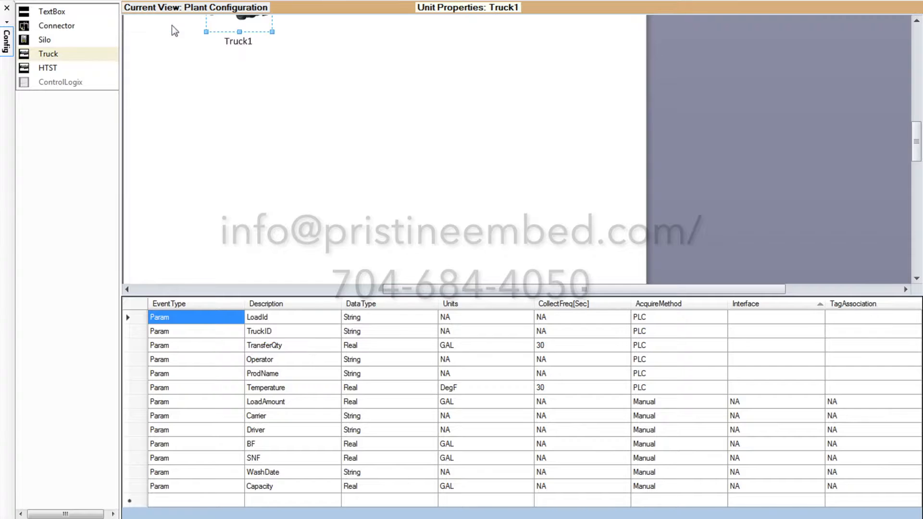
Delete the Carrier and Driver parameters from the truck's unit properties
{"action": "left_click", "coordinate": [419, 138]}
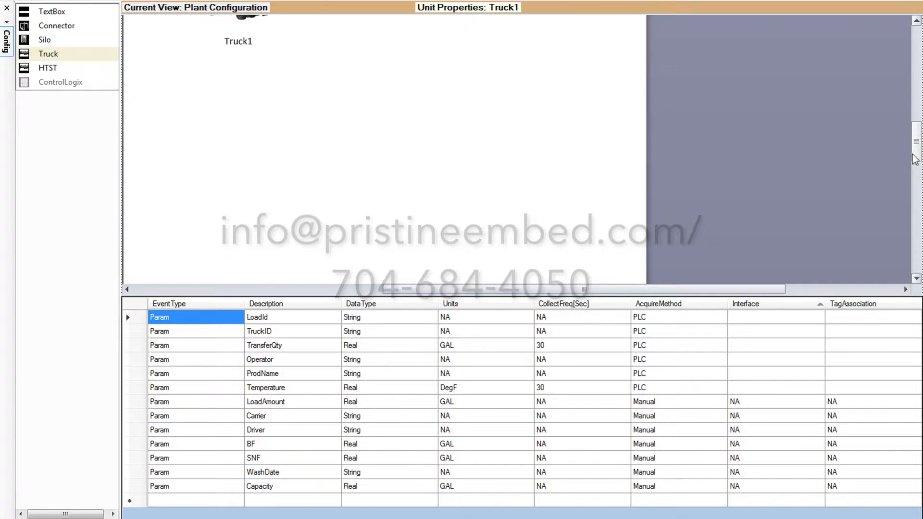
{"action": "left_click_drag", "start_coordinate": [917, 152], "coordinate": [918, 144]}
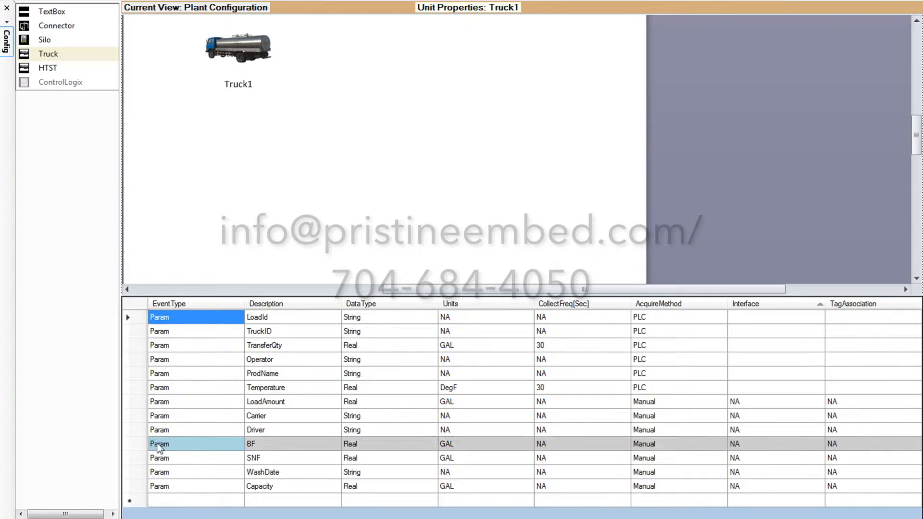
{"action": "left_click", "coordinate": [132, 416]}
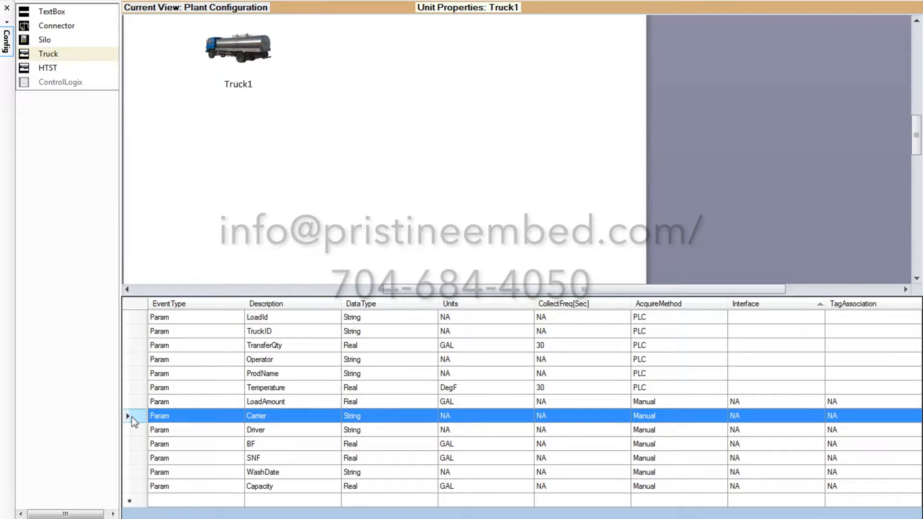
{"action": "key", "text": "Delete"}
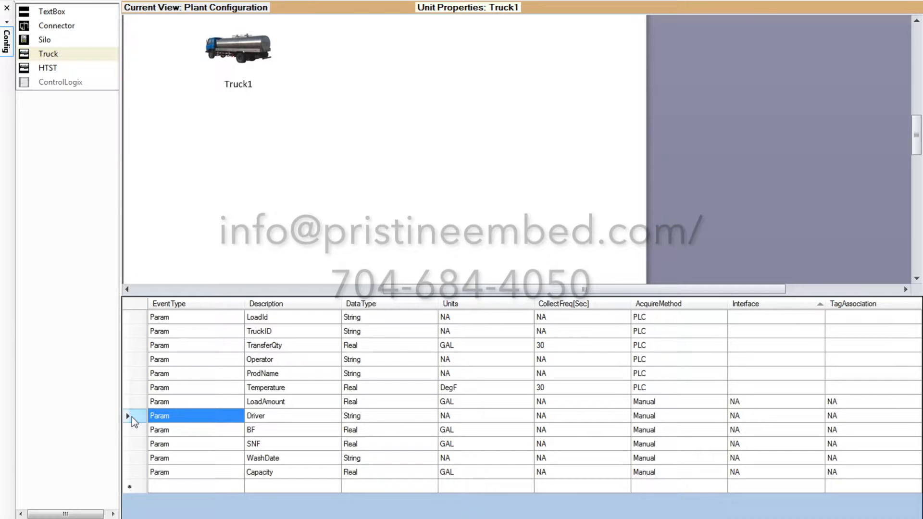
{"action": "left_click", "coordinate": [132, 417]}
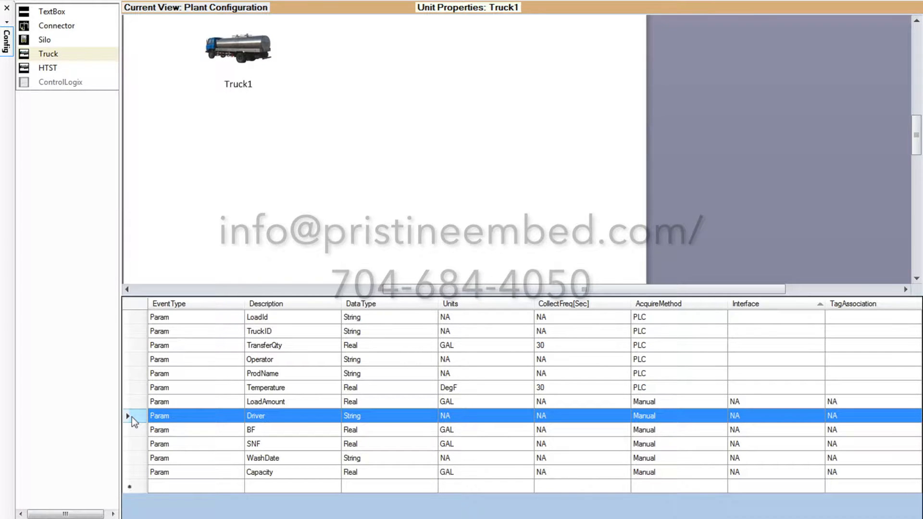
{"action": "key", "text": "Delete"}
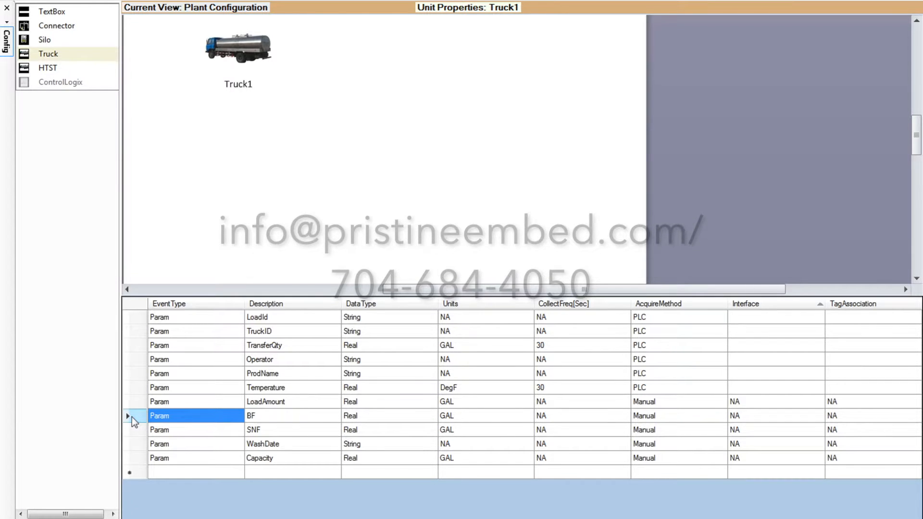
Add a new row with event type Param to the truck's unit properties
{"action": "left_click", "coordinate": [233, 472]}
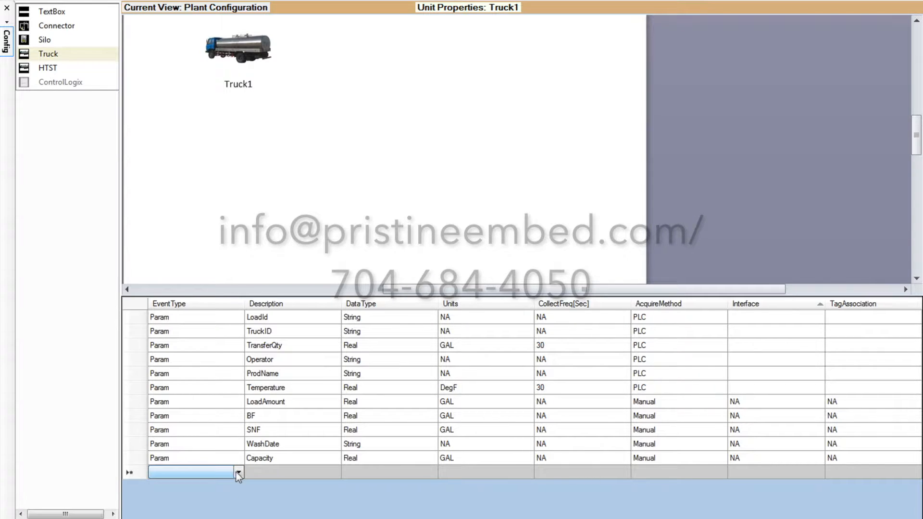
{"action": "left_click", "coordinate": [239, 473]}
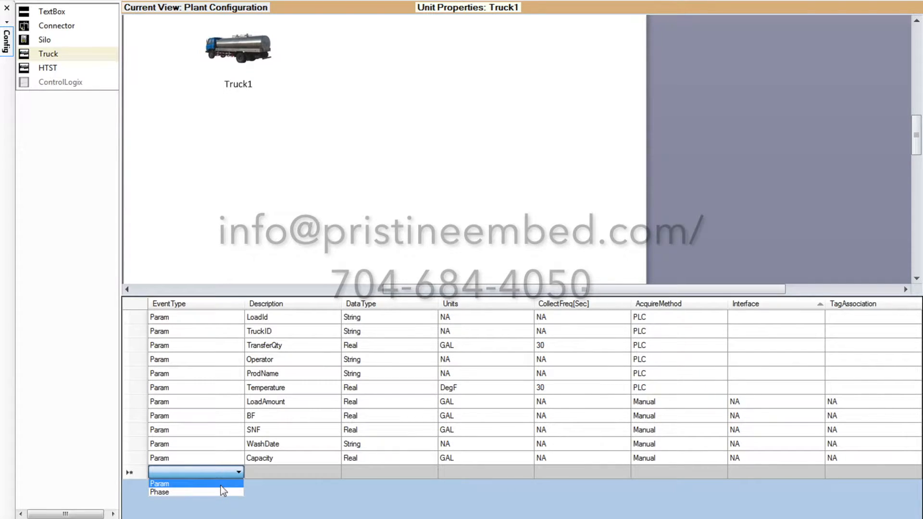
{"action": "left_click", "coordinate": [221, 484]}
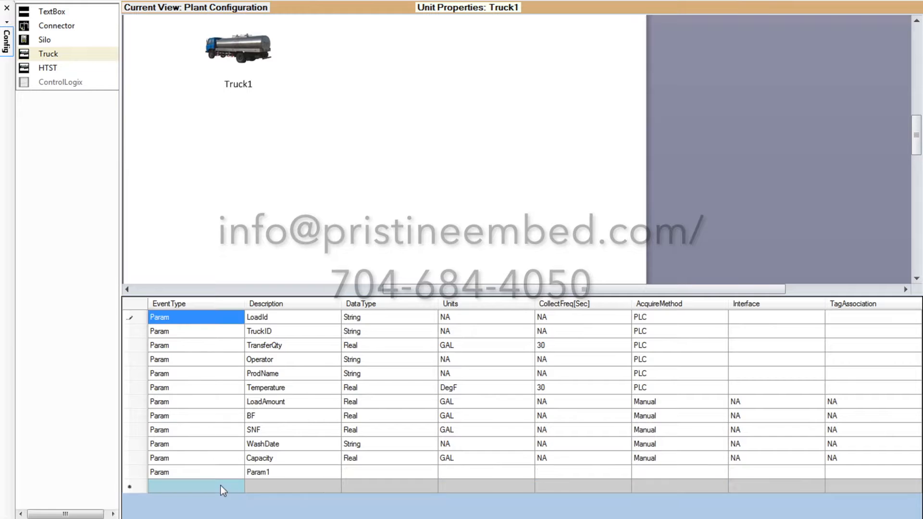
Set the description of the new parameter row to MyTemp
{"action": "left_click", "coordinate": [299, 476]}
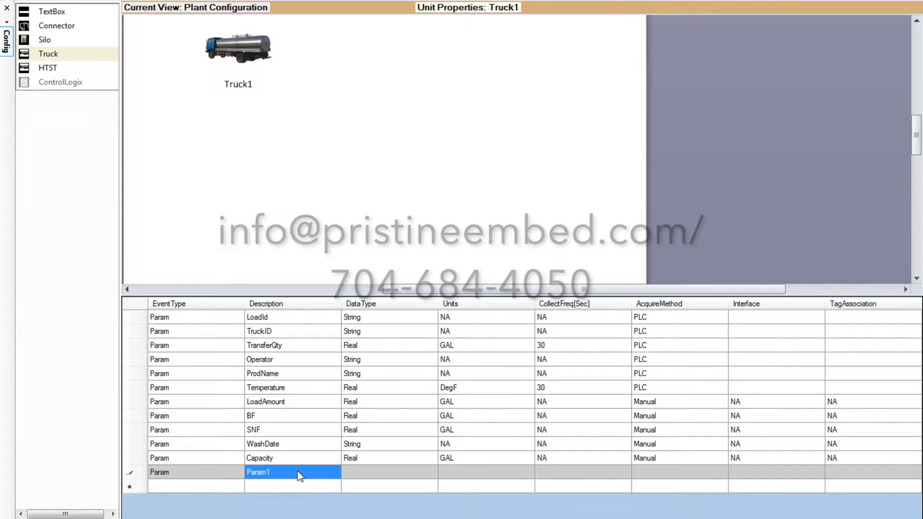
{"action": "left_click", "coordinate": [298, 472]}
{"action": "key", "text": "BackSpace"}
{"action": "key", "text": "BackSpace"}
{"action": "key", "text": "BackSpace"}
{"action": "key", "text": "BackSpace"}
{"action": "key", "text": "BackSpace"}
{"action": "key", "text": "BackSpace"}
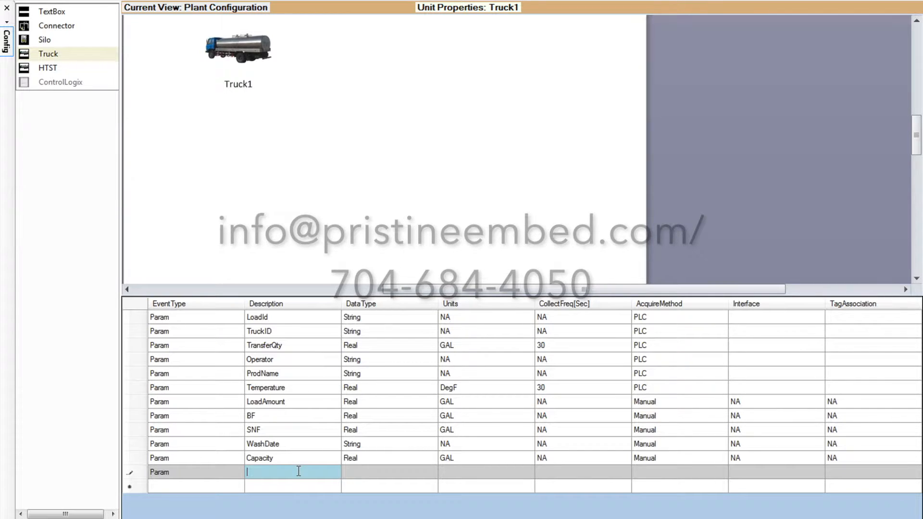
{"action": "type", "text": "MyTemp"}
{"action": "key", "text": "Return"}
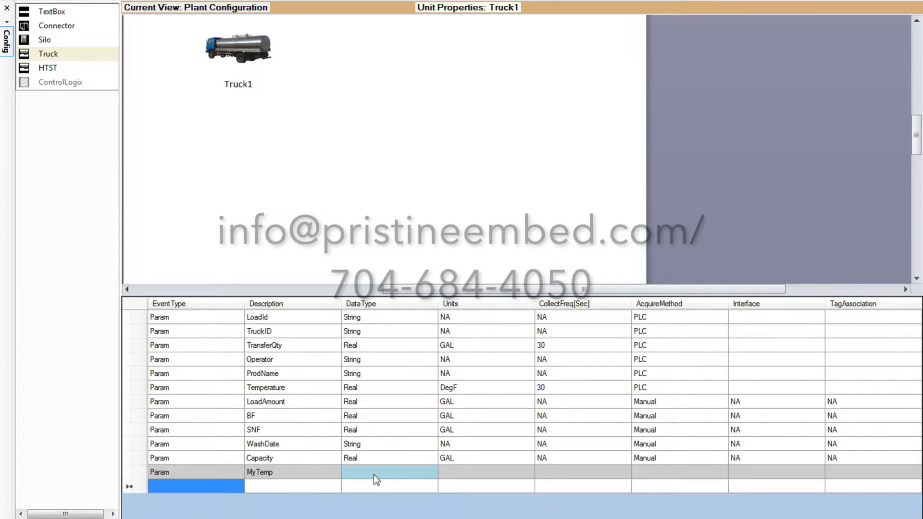
Set the MyTemp parameter's data type to Real and its units to DegF
{"action": "left_click", "coordinate": [376, 474]}
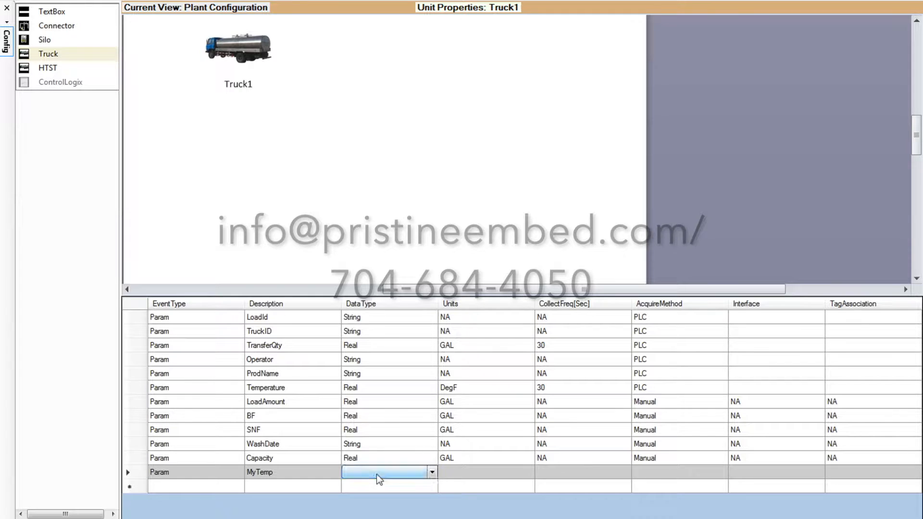
{"action": "left_click", "coordinate": [433, 474]}
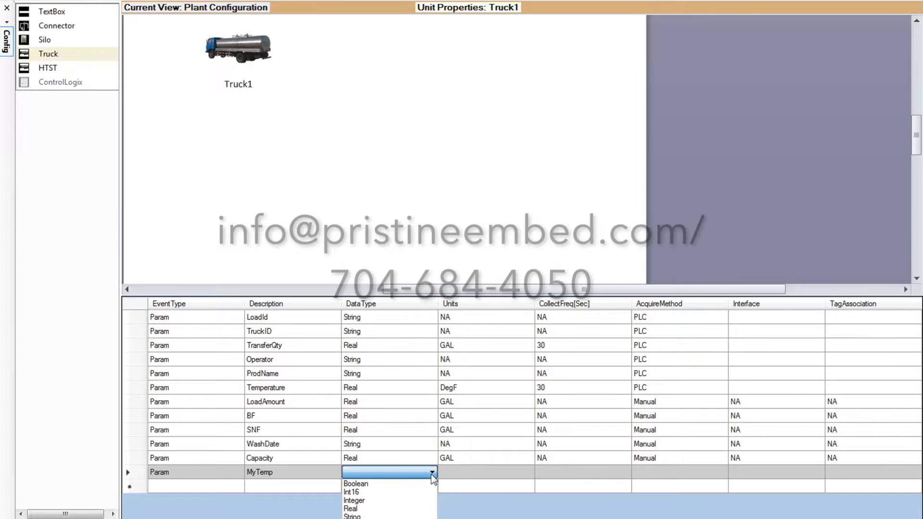
{"action": "left_click", "coordinate": [403, 509]}
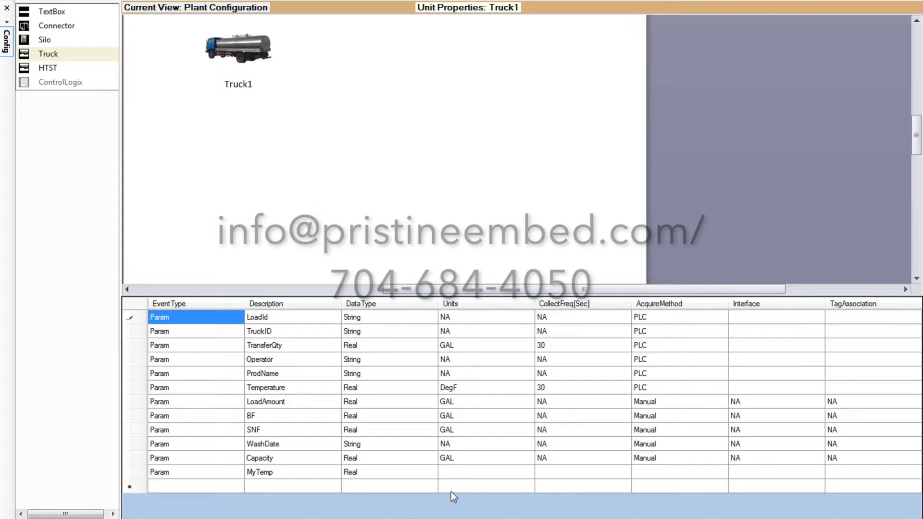
{"action": "left_click", "coordinate": [474, 472]}
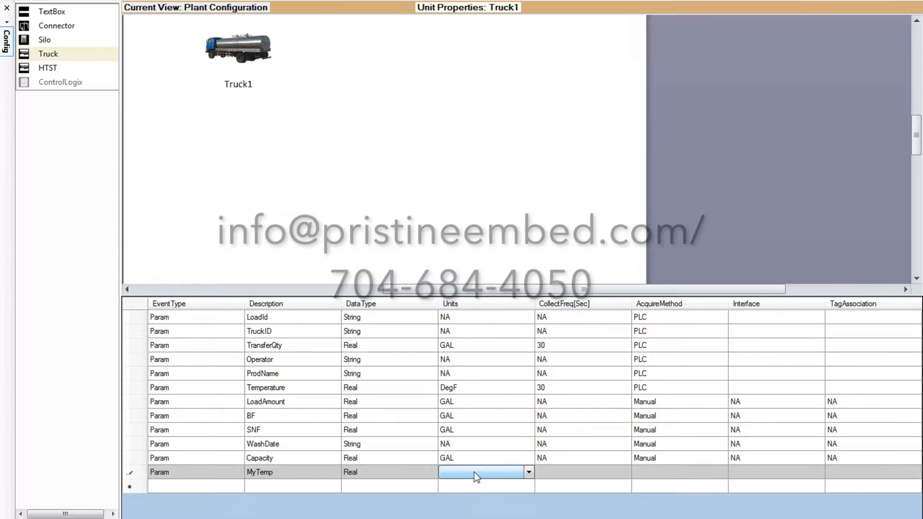
{"action": "left_click", "coordinate": [529, 473]}
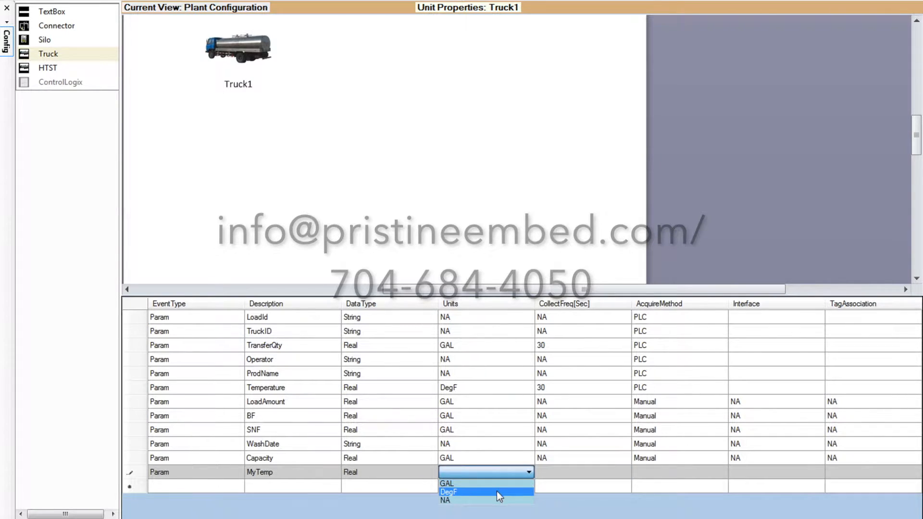
{"action": "left_click", "coordinate": [497, 492]}
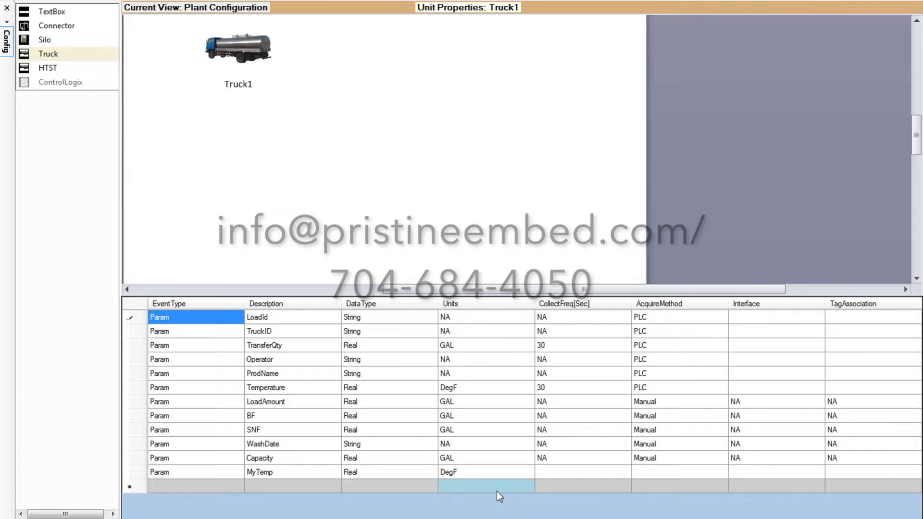
Set the MyTemp parameter's collection frequency to 60 seconds and its acquire method to PLC
{"action": "left_click", "coordinate": [563, 474]}
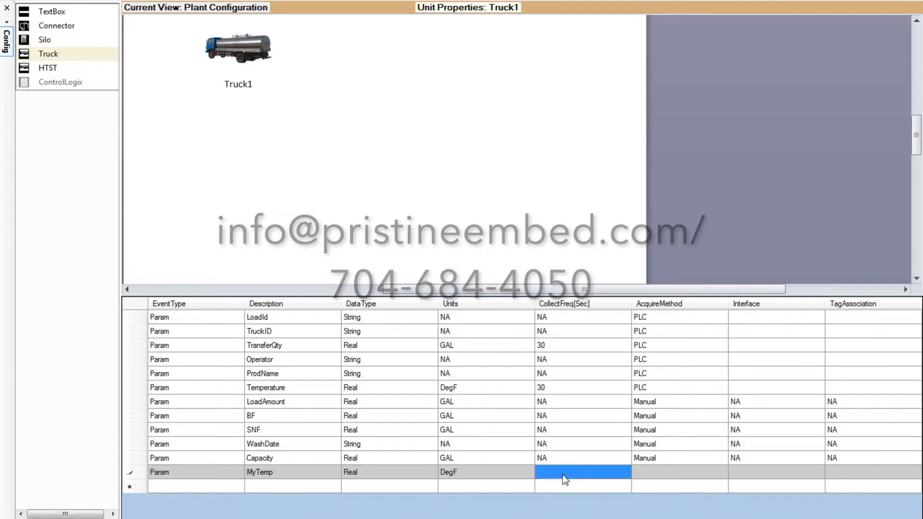
{"action": "left_click", "coordinate": [563, 475]}
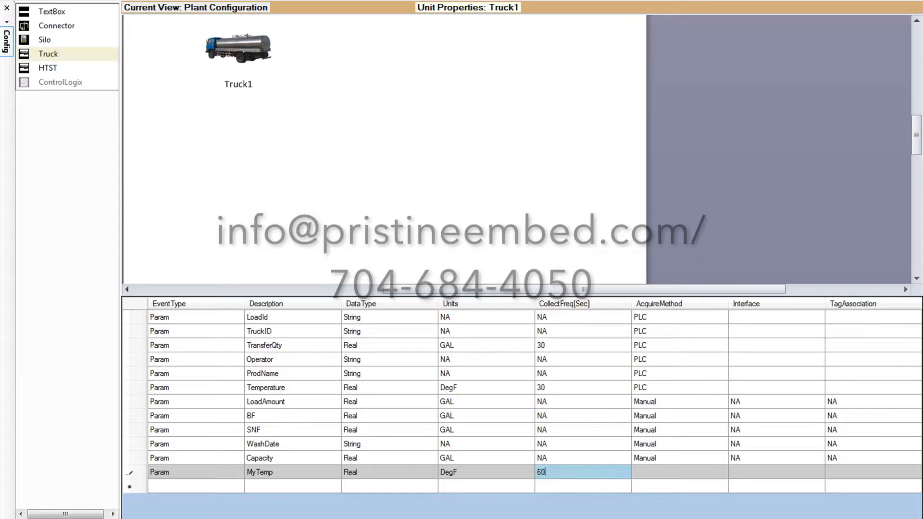
{"action": "key", "text": "Return"}
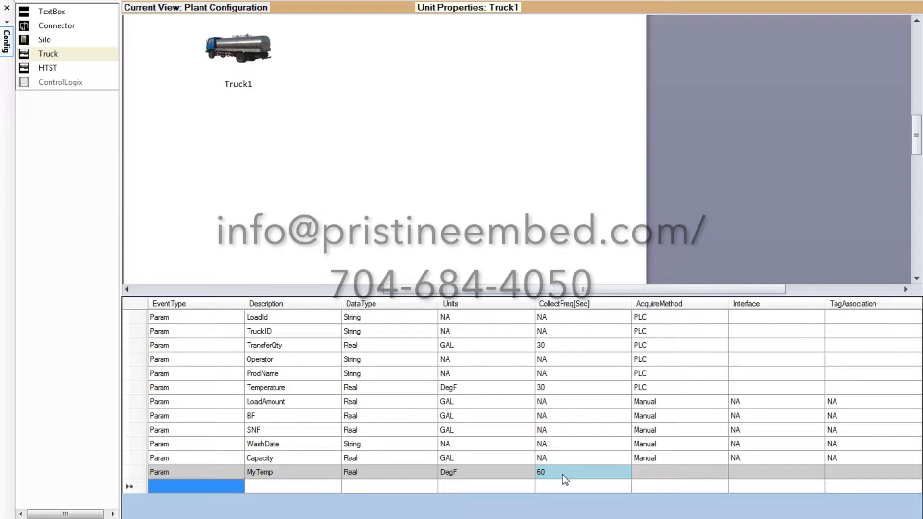
{"action": "left_click", "coordinate": [662, 475]}
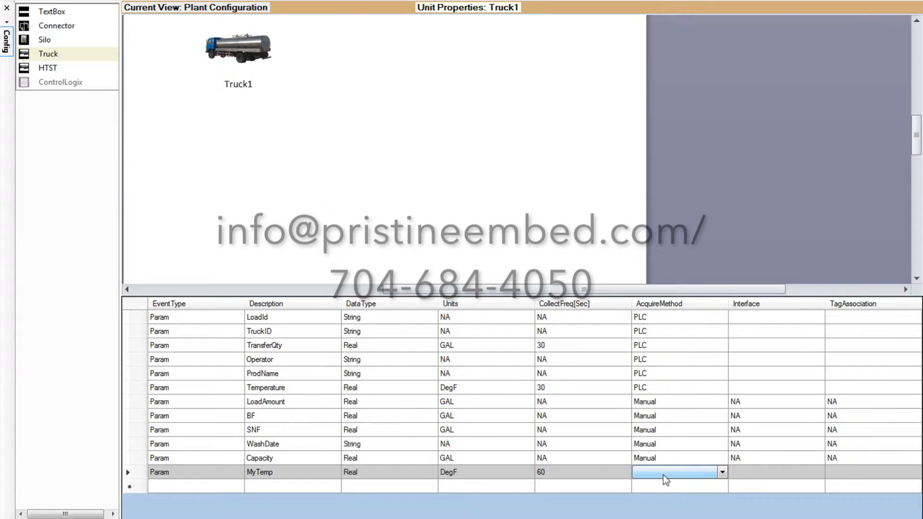
{"action": "left_click", "coordinate": [723, 473]}
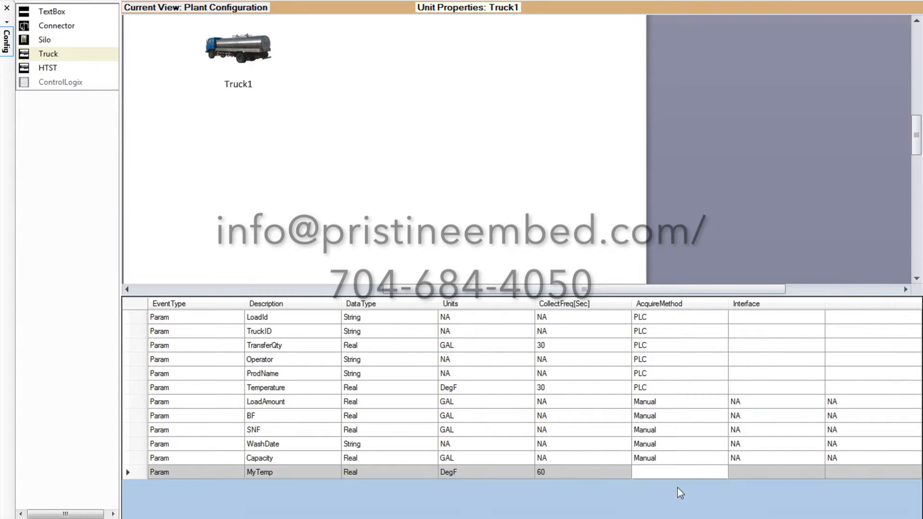
{"action": "left_click", "coordinate": [673, 484]}
{"action": "left_click", "coordinate": [763, 474]}
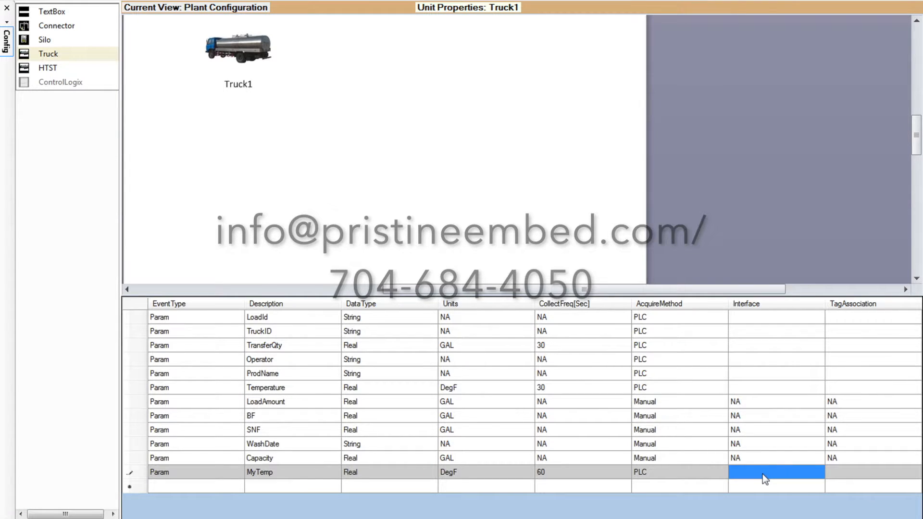
Add a new row with event type Phase below MyTemp in the truck's unit properties
{"action": "left_click", "coordinate": [229, 489]}
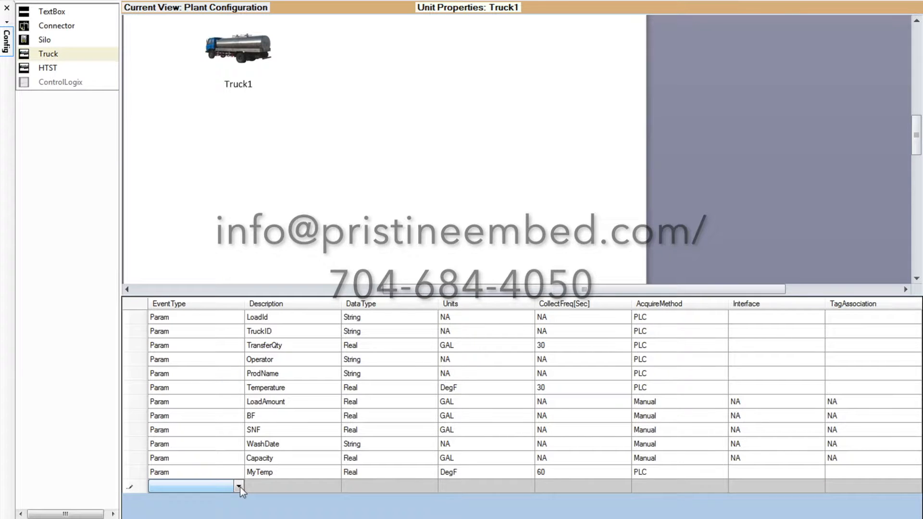
{"action": "left_click", "coordinate": [239, 487]}
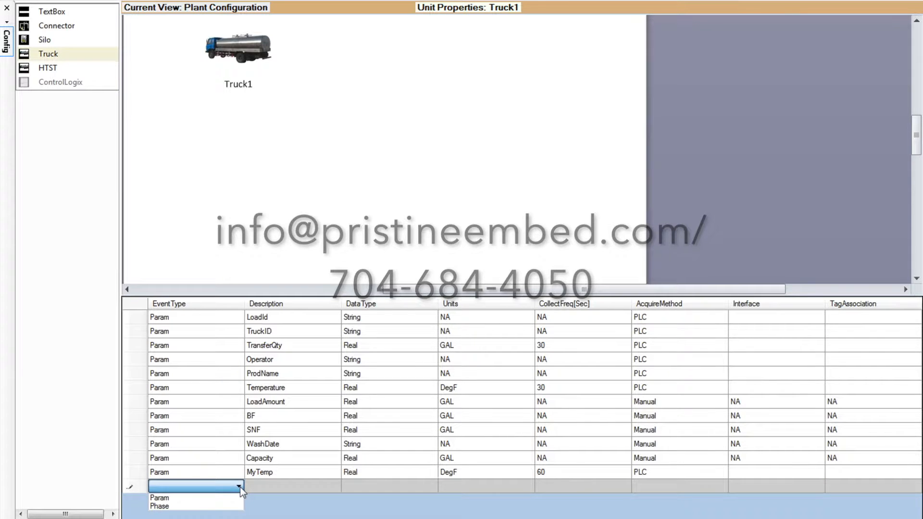
{"action": "left_click", "coordinate": [202, 508]}
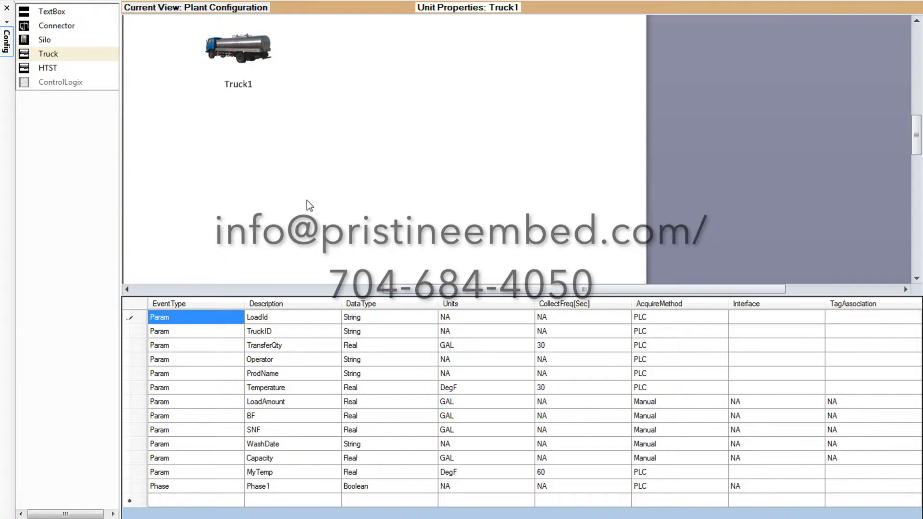
Copy the truck unit on the plant configuration canvas
{"action": "mouse_move", "coordinate": [244, 50]}
{"action": "left_click", "coordinate": [245, 51]}
{"action": "right_click", "coordinate": [244, 51]}
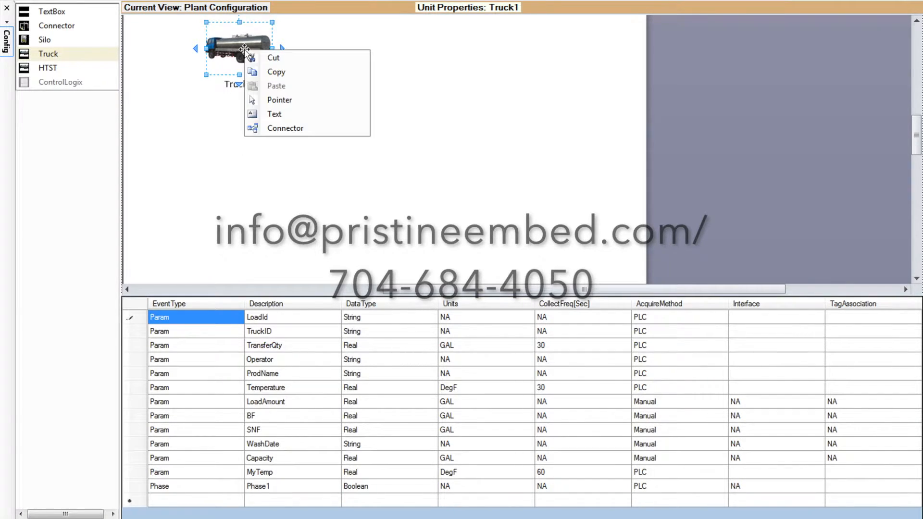
{"action": "left_click", "coordinate": [275, 72]}
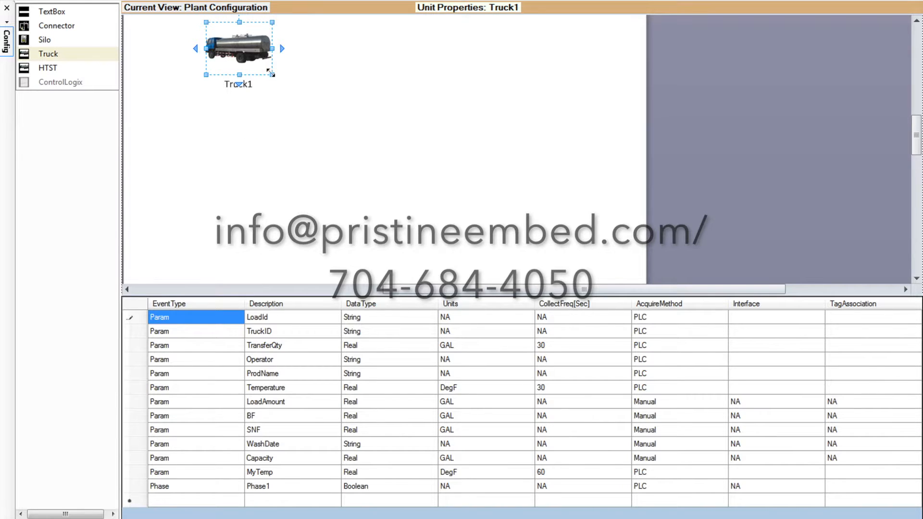
Paste the copied truck below Truck1 and check that its properties include the MyTemp and Phase1 rows
{"action": "right_click", "coordinate": [230, 118]}
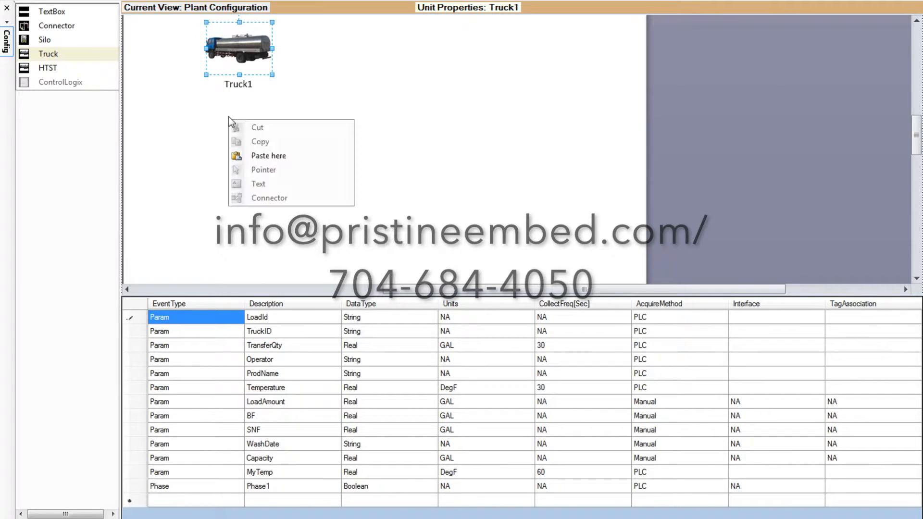
{"action": "left_click", "coordinate": [259, 156]}
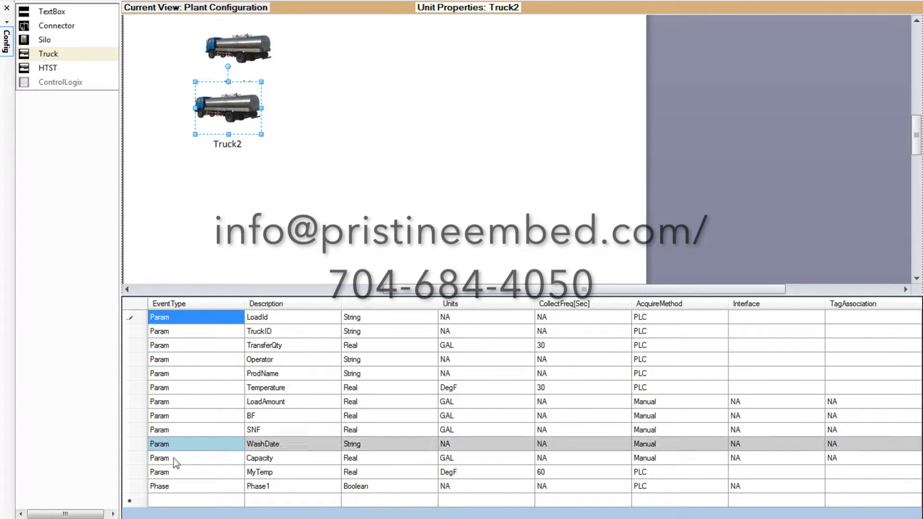
{"action": "left_click", "coordinate": [134, 474]}
{"action": "left_click", "coordinate": [131, 489]}
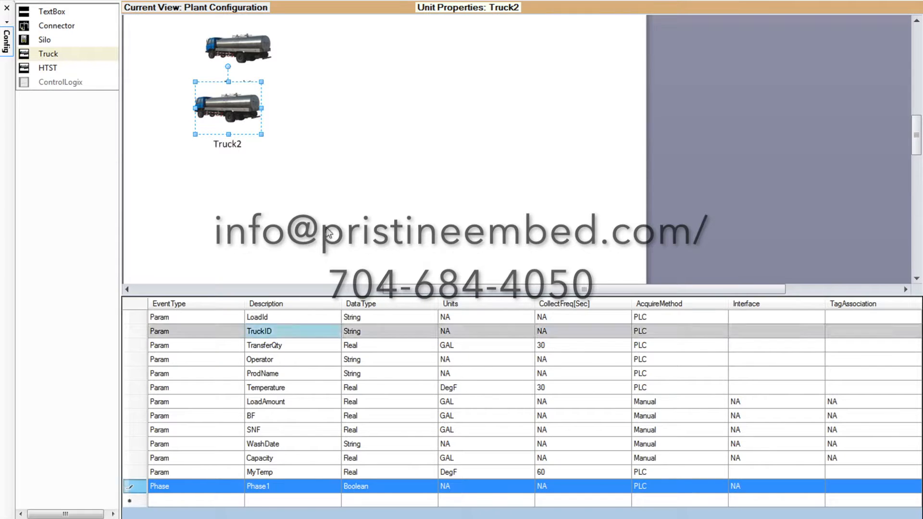
Move Truck2 down so it no longer overlaps the Truck1 label
{"action": "left_click", "coordinate": [309, 197]}
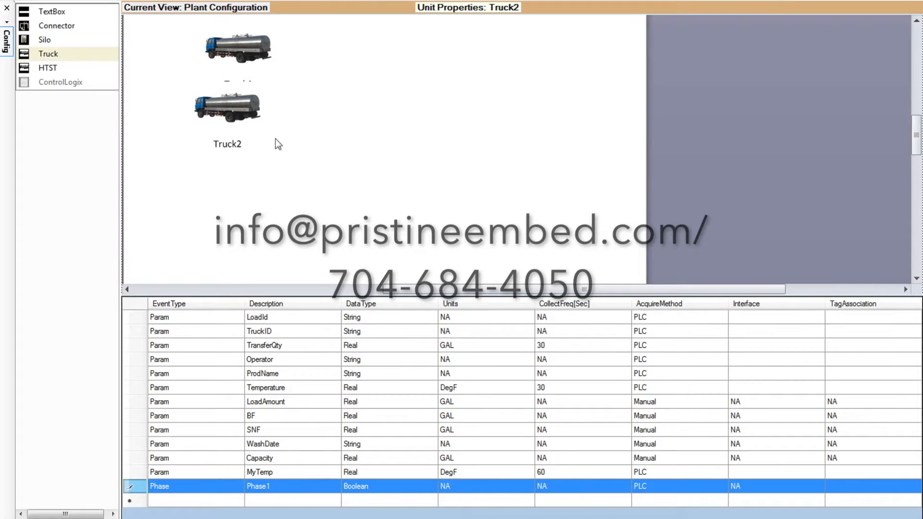
{"action": "left_click_drag", "start_coordinate": [242, 123], "coordinate": [246, 132]}
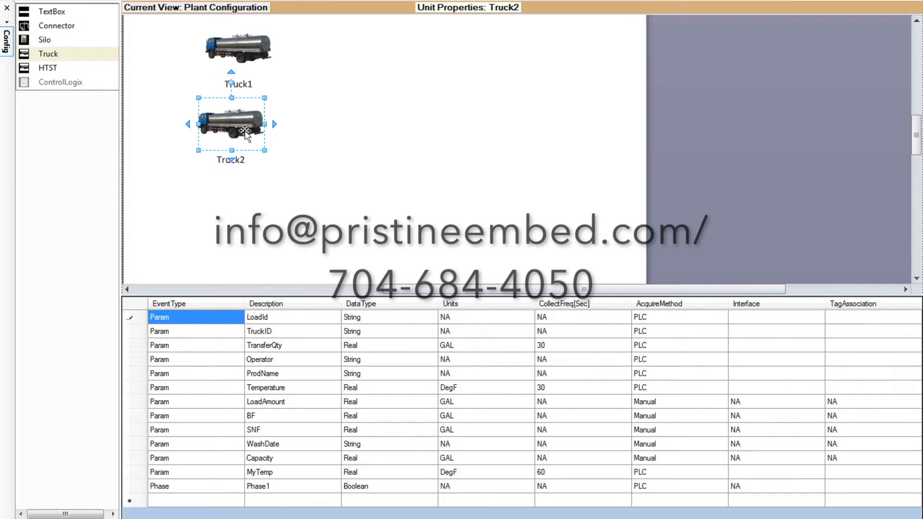
{"action": "left_click_drag", "start_coordinate": [245, 130], "coordinate": [245, 138]}
{"action": "left_click", "coordinate": [369, 105]}
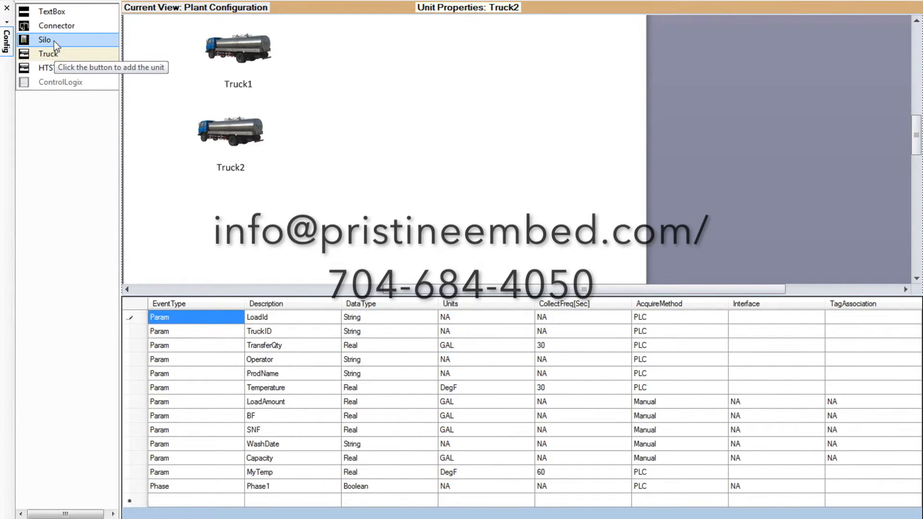
Place a silo unit to the right of Truck1 and connect Truck1's right side to the silo's left side
{"action": "left_click_drag", "start_coordinate": [54, 41], "coordinate": [449, 62]}
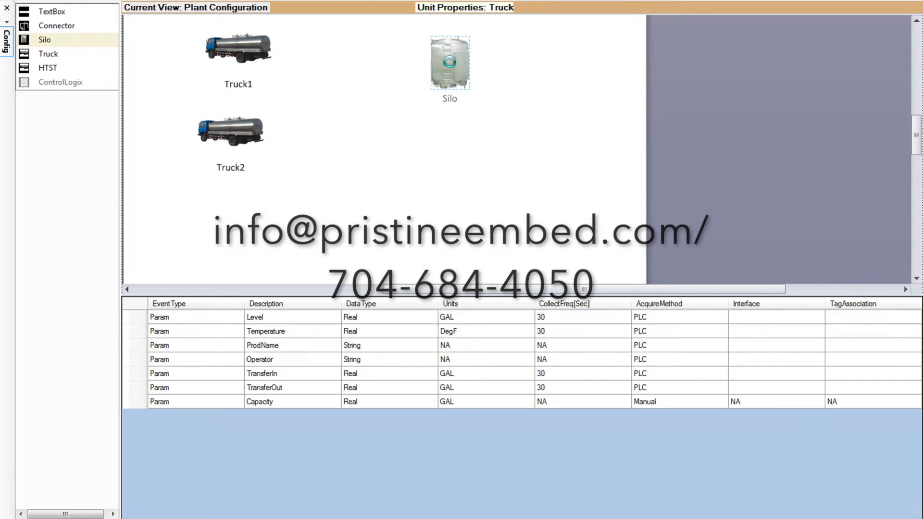
{"action": "left_click", "coordinate": [391, 117]}
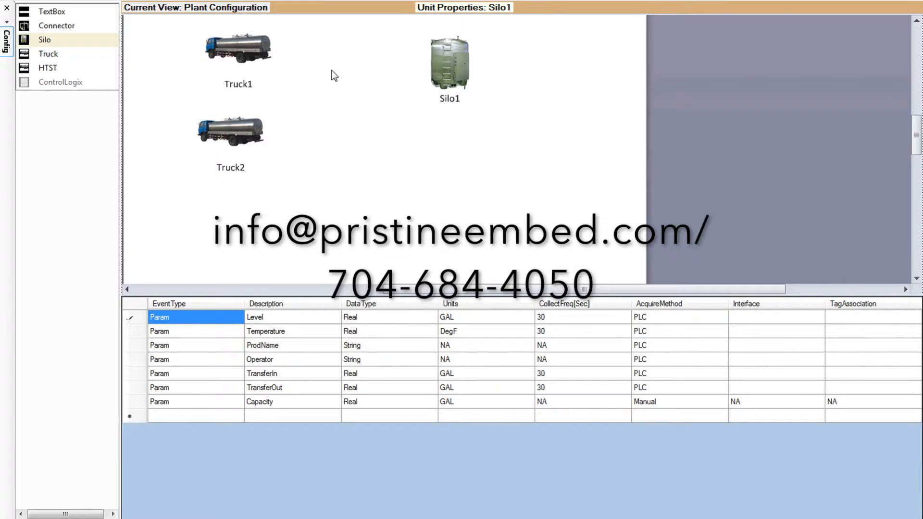
{"action": "mouse_move", "coordinate": [255, 53]}
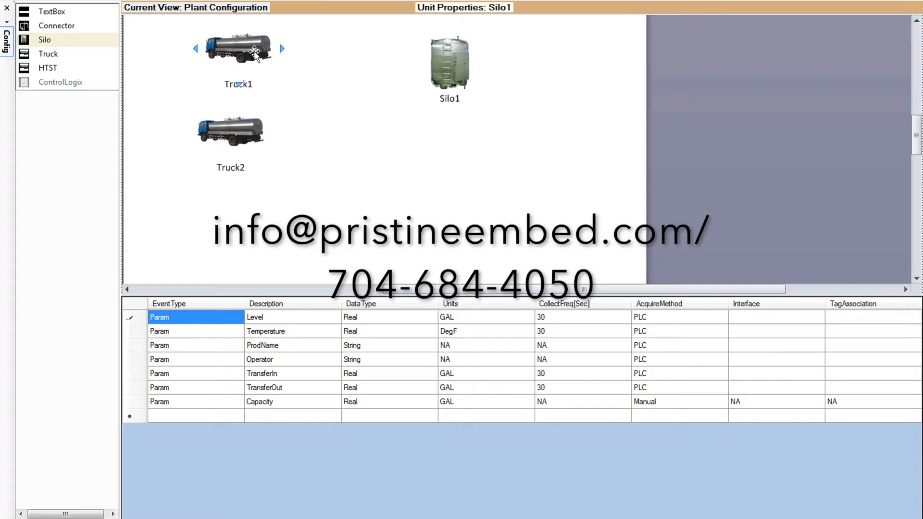
{"action": "left_click_drag", "start_coordinate": [283, 50], "coordinate": [303, 52]}
{"action": "left_click_drag", "start_coordinate": [402, 64], "coordinate": [429, 62]}
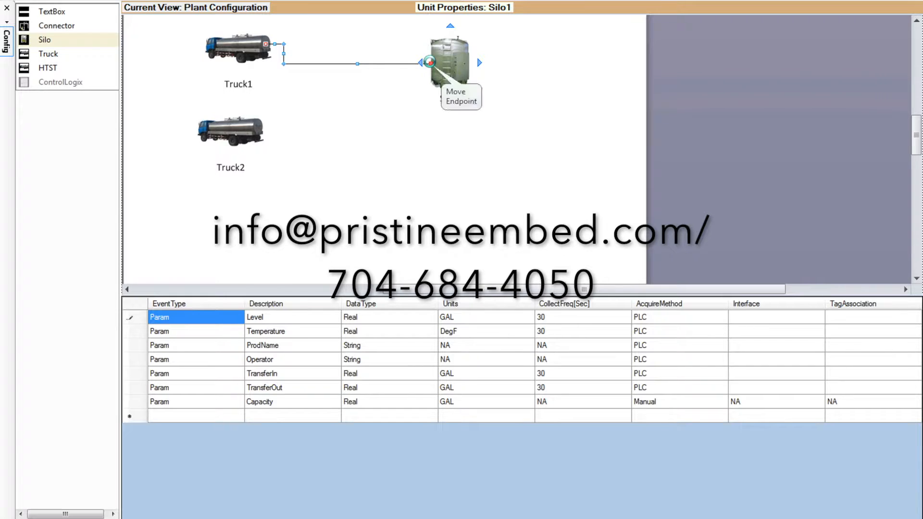
{"action": "left_click", "coordinate": [512, 121]}
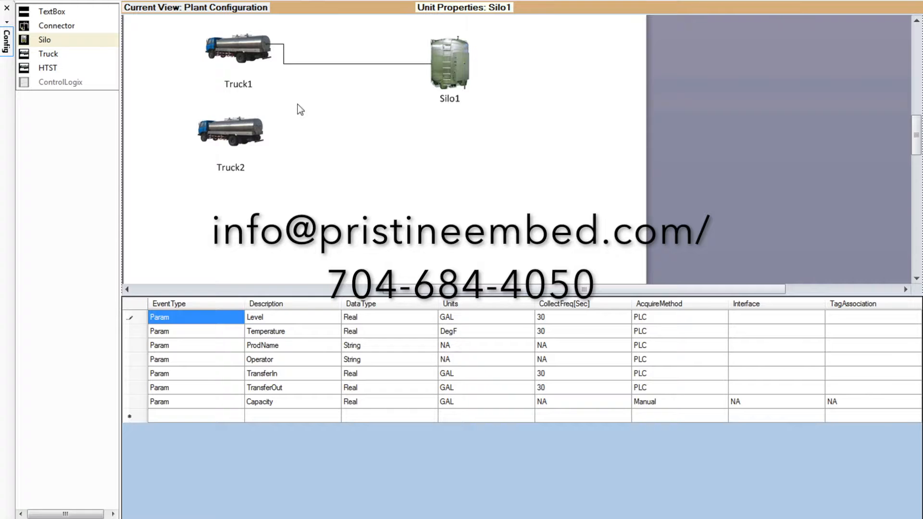
Select Truck1 and examine the flow event for Silo1 in its unit properties
{"action": "left_click", "coordinate": [251, 52]}
{"action": "left_click", "coordinate": [251, 52]}
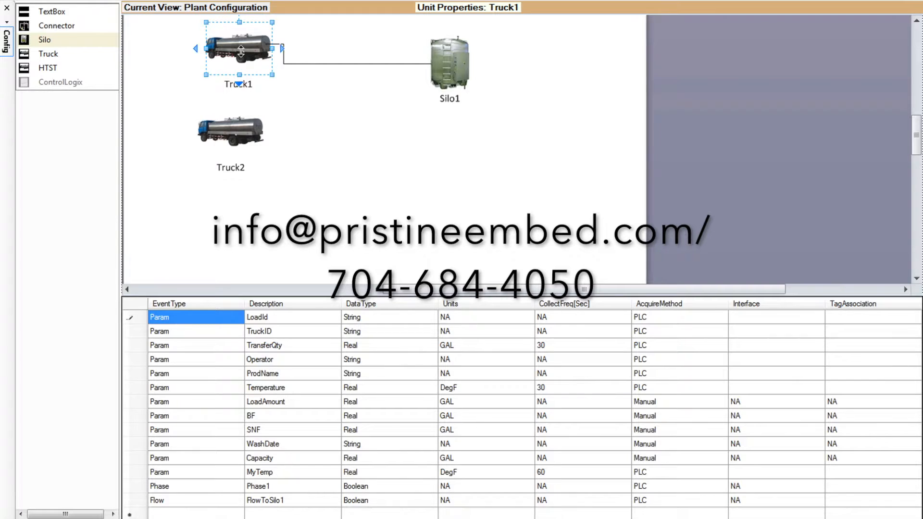
{"action": "left_click", "coordinate": [135, 503]}
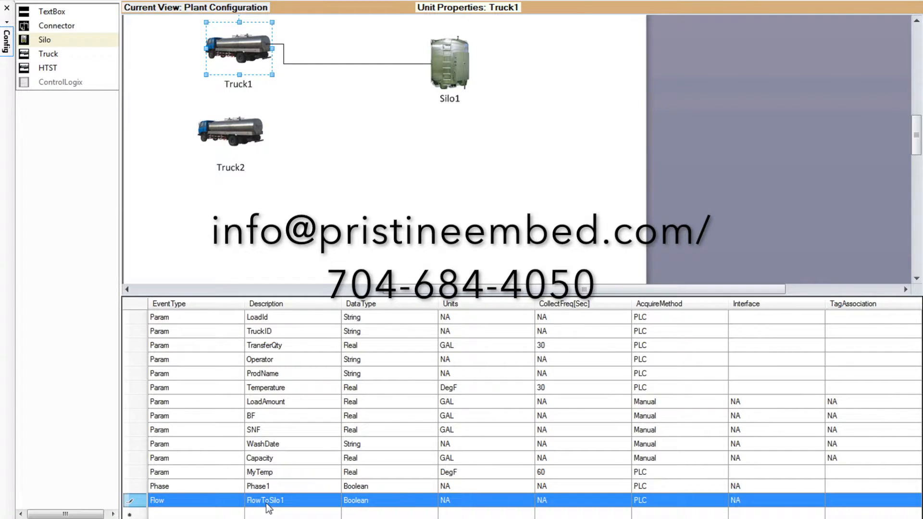
{"action": "left_click", "coordinate": [380, 238]}
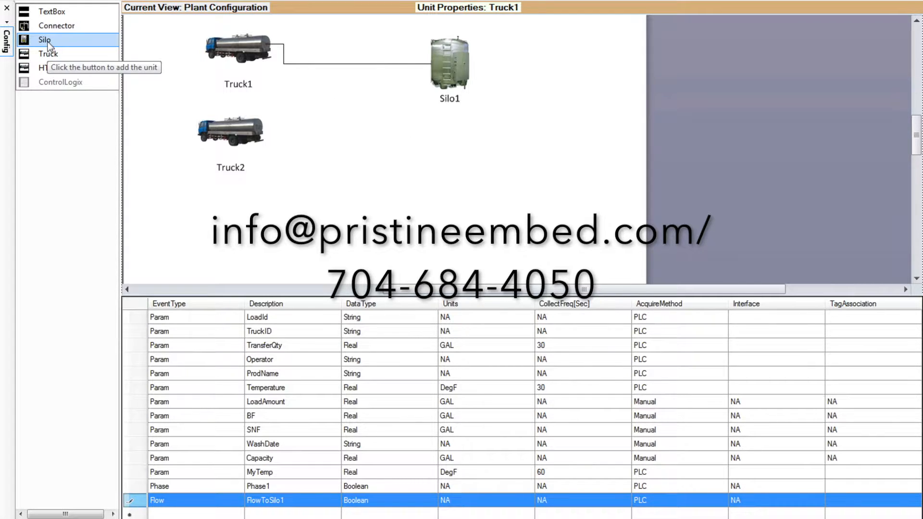
Place a second silo below Silo1 and connect Truck1's lower side to the new silo's left side
{"action": "left_click_drag", "start_coordinate": [48, 44], "coordinate": [460, 146]}
{"action": "mouse_move", "coordinate": [248, 52]}
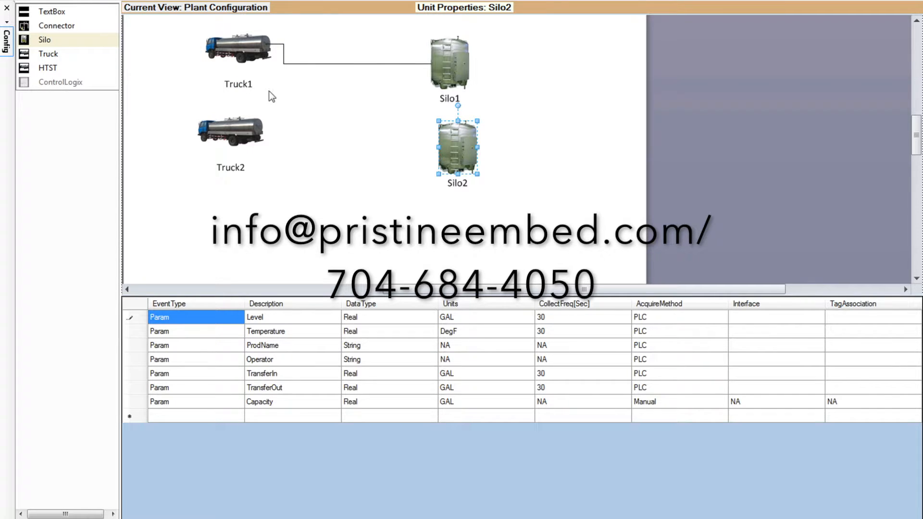
{"action": "mouse_move", "coordinate": [279, 57]}
{"action": "left_click_drag", "start_coordinate": [283, 50], "coordinate": [437, 144]}
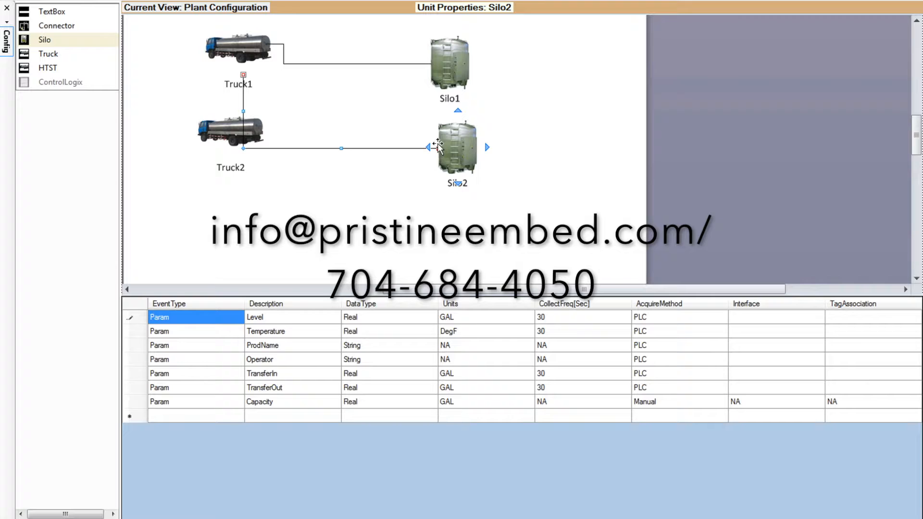
Nudge the connector between Truck1 and Silo2 upward above Truck2 and reattach its end to Silo2
{"action": "left_click", "coordinate": [285, 149]}
{"action": "left_click", "coordinate": [285, 150]}
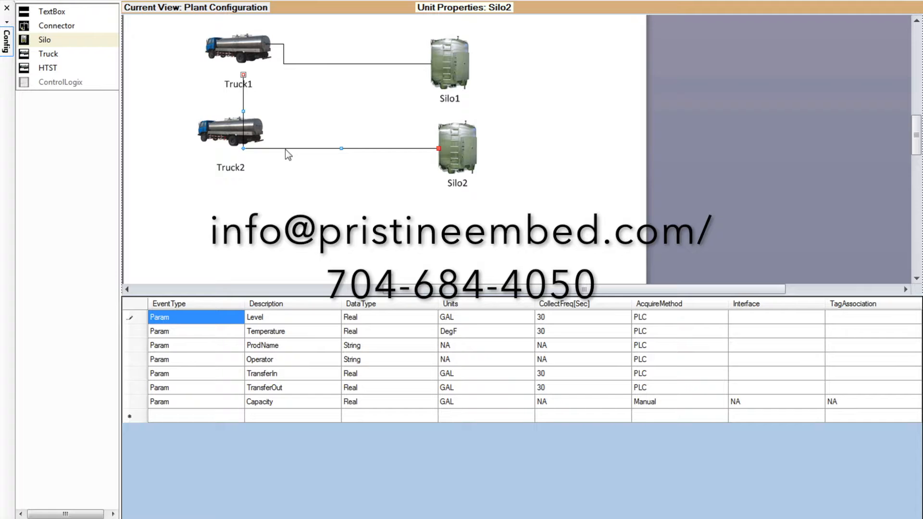
{"action": "key", "text": "Up"}
{"action": "key", "text": "Up"}
{"action": "key", "text": "Up"}
{"action": "key", "text": "Up"}
{"action": "key", "text": "Up"}
{"action": "key", "text": "Up"}
{"action": "key", "text": "Up"}
{"action": "key", "text": "Up"}
{"action": "key", "text": "Up"}
{"action": "key", "text": "Up"}
{"action": "key", "text": "Up"}
{"action": "key", "text": "Up"}
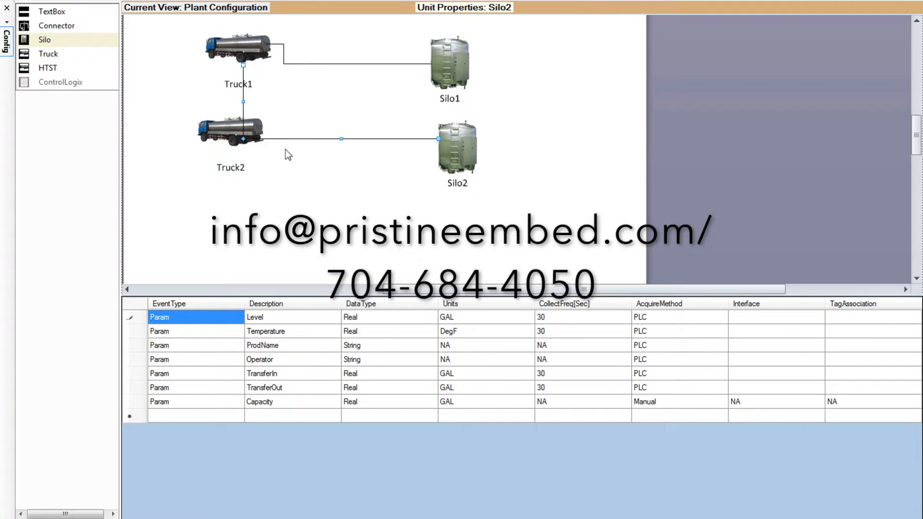
{"action": "key", "text": "Up"}
{"action": "key", "text": "Up"}
{"action": "key", "text": "Up"}
{"action": "key", "text": "Up"}
{"action": "key", "text": "Up"}
{"action": "key", "text": "Up"}
{"action": "key", "text": "Up"}
{"action": "key", "text": "Up"}
{"action": "key", "text": "Up"}
{"action": "key", "text": "Up"}
{"action": "key", "text": "Up"}
{"action": "key", "text": "Up"}
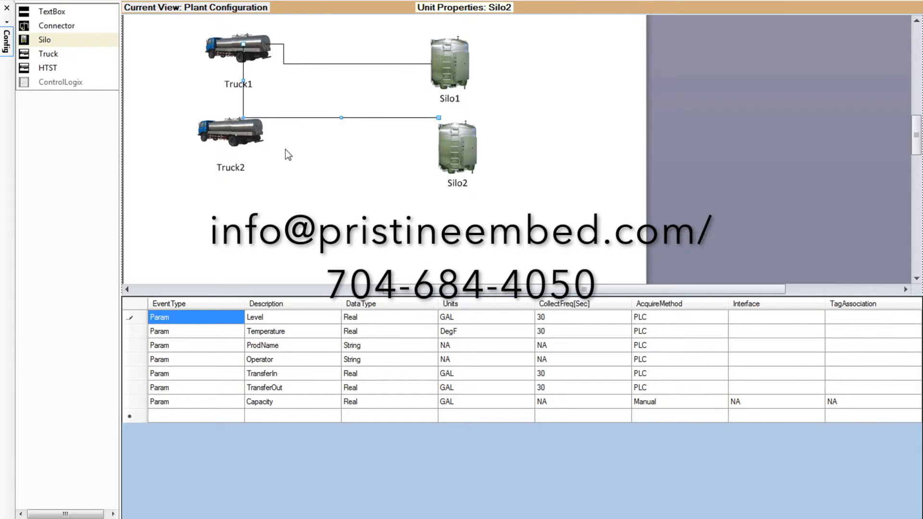
{"action": "key", "text": "Up"}
{"action": "key", "text": "Up"}
{"action": "key", "text": "Up"}
{"action": "key", "text": "Up"}
{"action": "key", "text": "Up"}
{"action": "key", "text": "Up"}
{"action": "key", "text": "Up"}
{"action": "key", "text": "Up"}
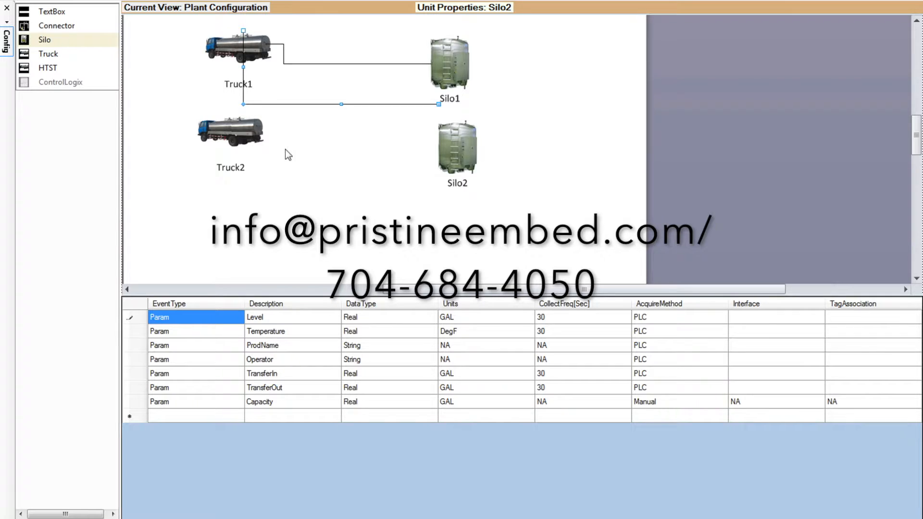
{"action": "key", "text": "Down"}
{"action": "key", "text": "Down"}
{"action": "key", "text": "Down"}
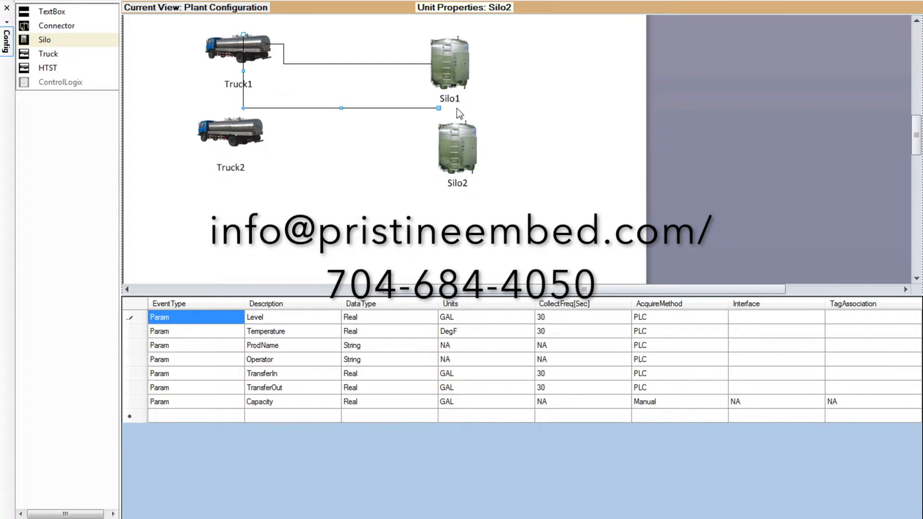
{"action": "left_click_drag", "start_coordinate": [440, 109], "coordinate": [446, 131]}
Move Truck2 further down, clear of the connector between Truck1 and Silo2
{"action": "mouse_move", "coordinate": [219, 133]}
{"action": "left_click_drag", "start_coordinate": [219, 134], "coordinate": [219, 172]}
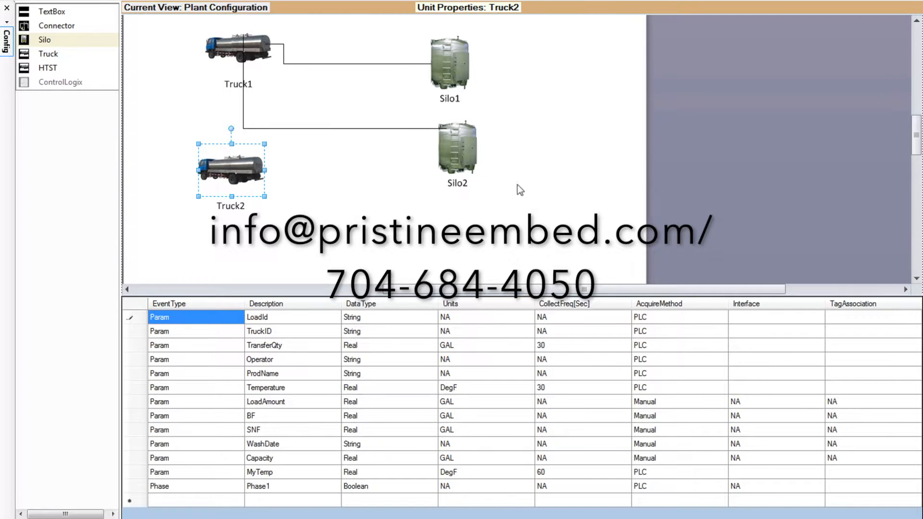
{"action": "left_click", "coordinate": [386, 196]}
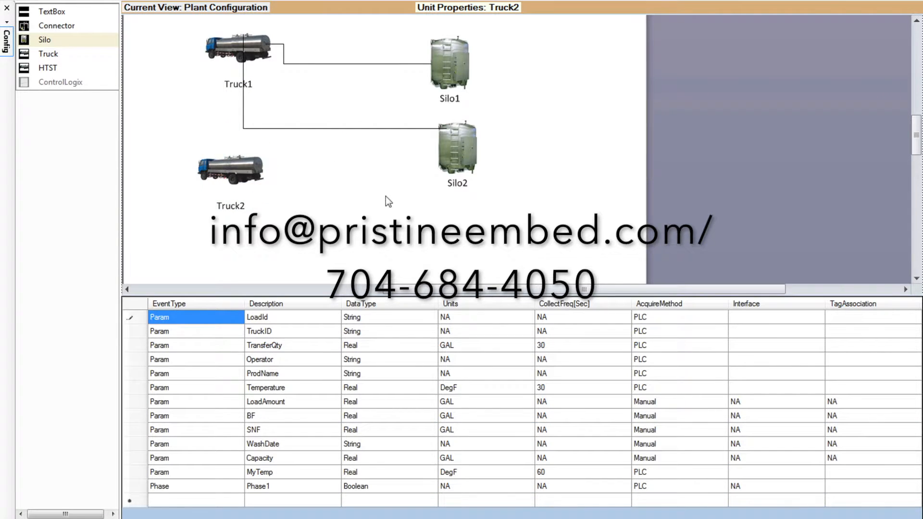
Move the Silo2 end of the Truck1 connector to the middle of Silo2's left side
{"action": "left_click", "coordinate": [371, 129]}
{"action": "mouse_move", "coordinate": [440, 128]}
{"action": "left_click_drag", "start_coordinate": [446, 129], "coordinate": [441, 148]}
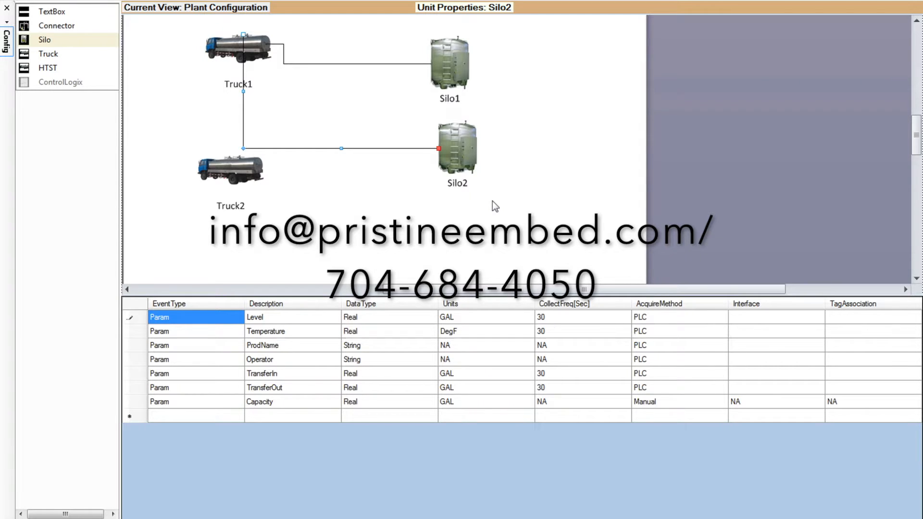
Connect Truck2's right side to the bottom of Silo1 and Truck2's lower side to the bottom of Silo2
{"action": "left_click", "coordinate": [237, 174]}
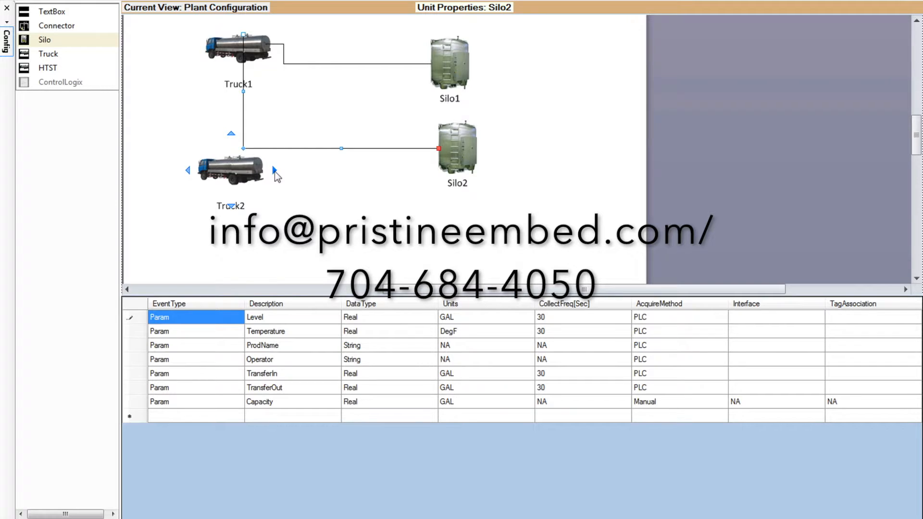
{"action": "mouse_move", "coordinate": [275, 171]}
{"action": "left_mouse_down"}
{"action": "mouse_move", "coordinate": [363, 93]}
{"action": "mouse_move", "coordinate": [425, 67]}
{"action": "mouse_move", "coordinate": [449, 89]}
{"action": "left_mouse_up"}
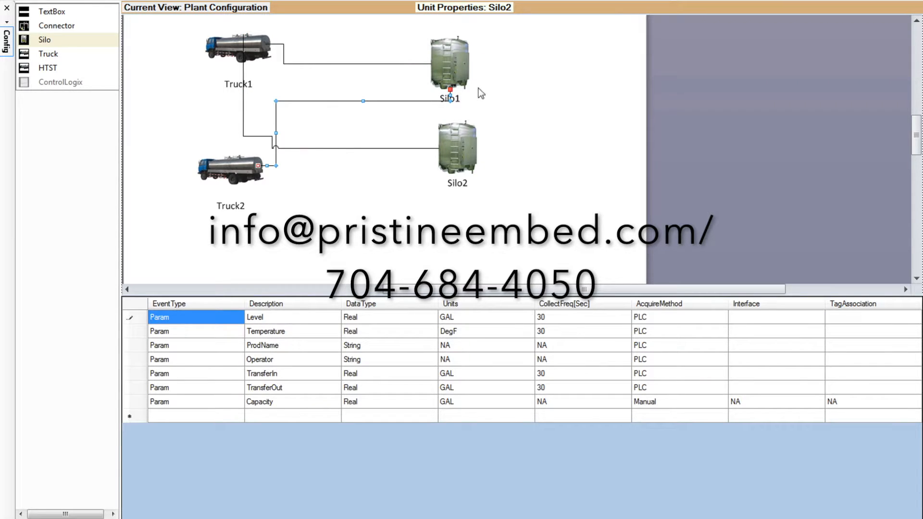
{"action": "mouse_move", "coordinate": [242, 197]}
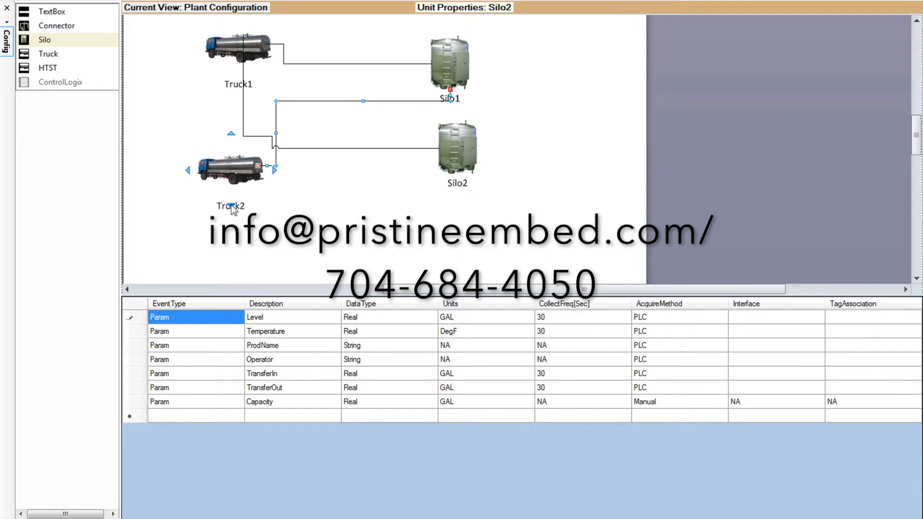
{"action": "left_click_drag", "start_coordinate": [232, 208], "coordinate": [458, 176]}
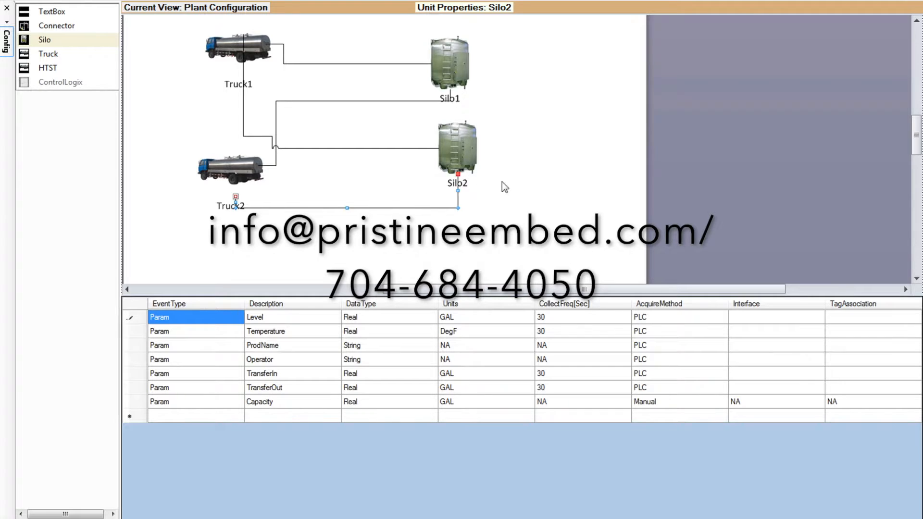
Examine the flow events for Silo1 and Silo2 in the unit properties of Truck2 and Truck1
{"action": "left_click", "coordinate": [242, 170]}
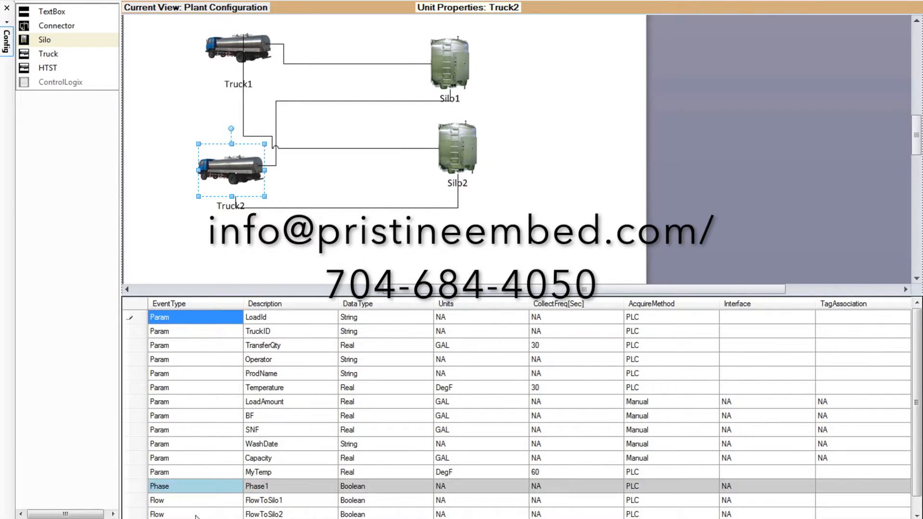
{"action": "left_click", "coordinate": [139, 503]}
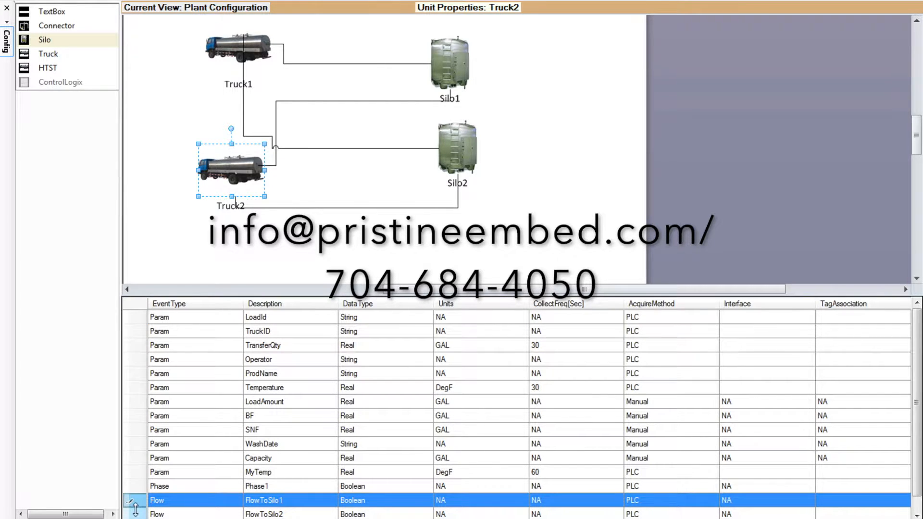
{"action": "left_click", "coordinate": [136, 513]}
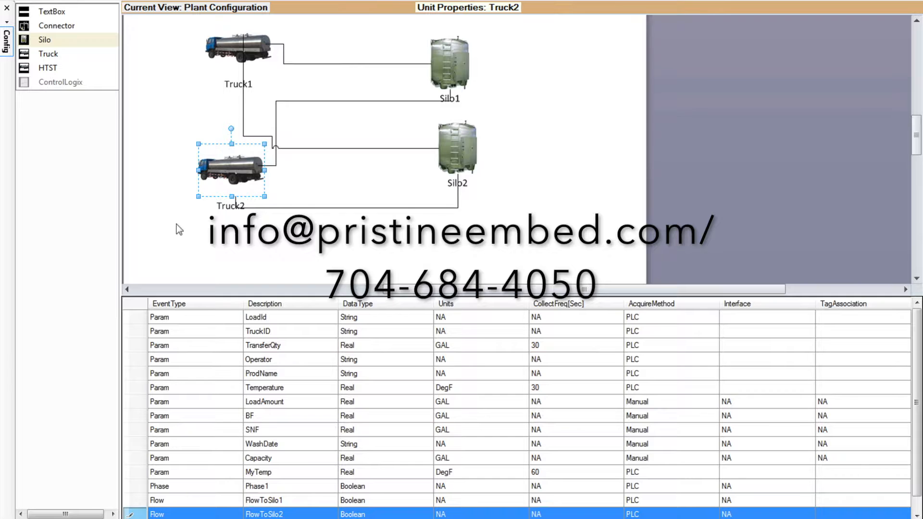
{"action": "left_click", "coordinate": [231, 53]}
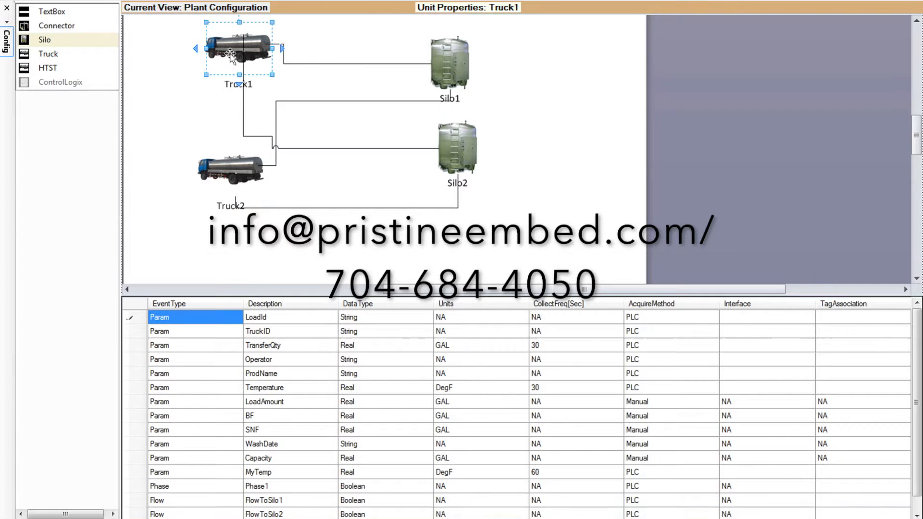
{"action": "left_click", "coordinate": [136, 500]}
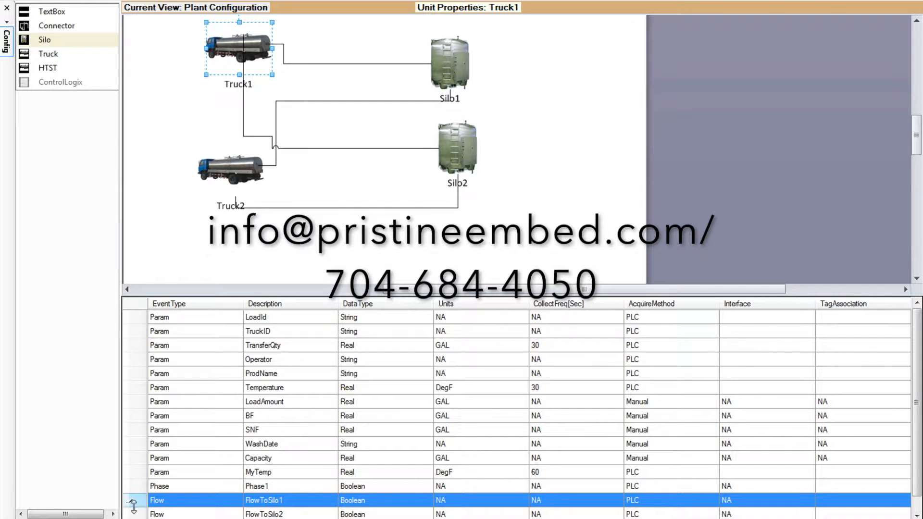
{"action": "left_click", "coordinate": [133, 514]}
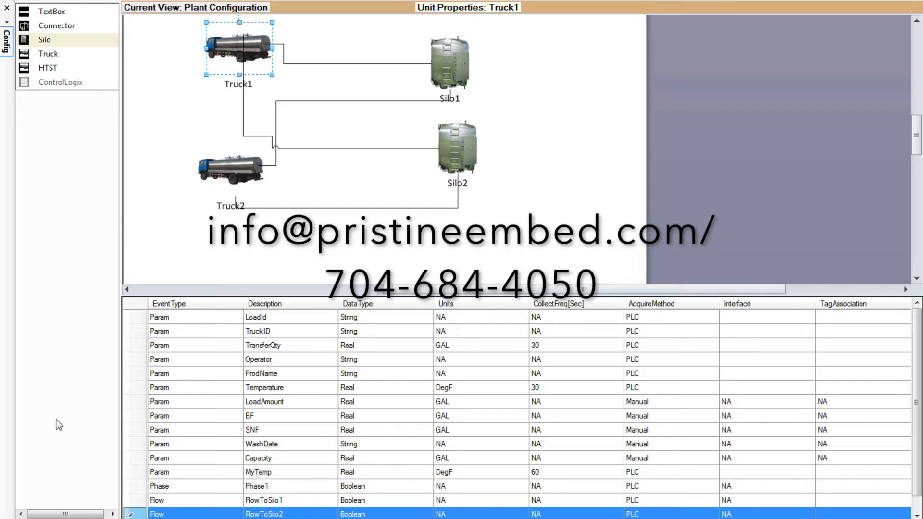
Place an HTST unit to the right of the two silos on the plant configuration canvas
{"action": "left_click", "coordinate": [47, 68]}
{"action": "left_click_drag", "start_coordinate": [720, 118], "coordinate": [680, 107]}
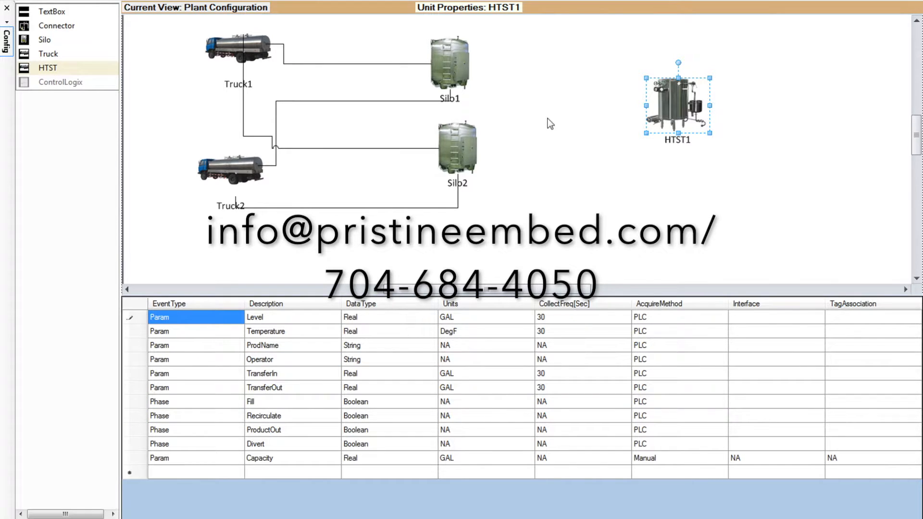
Connect Silo1's right side to HTST1 and check the resulting flow event in Silo1's unit properties
{"action": "left_click", "coordinate": [580, 176]}
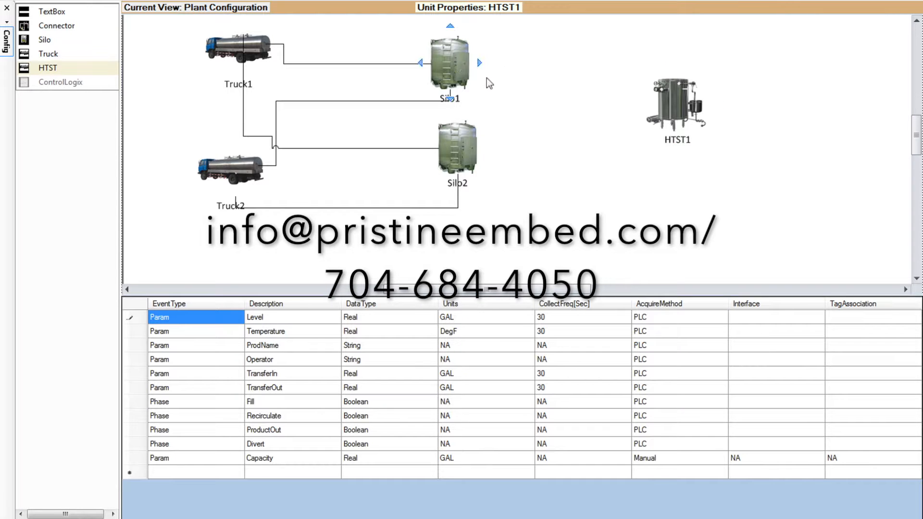
{"action": "mouse_move", "coordinate": [463, 64]}
{"action": "left_click_drag", "start_coordinate": [480, 67], "coordinate": [656, 91]}
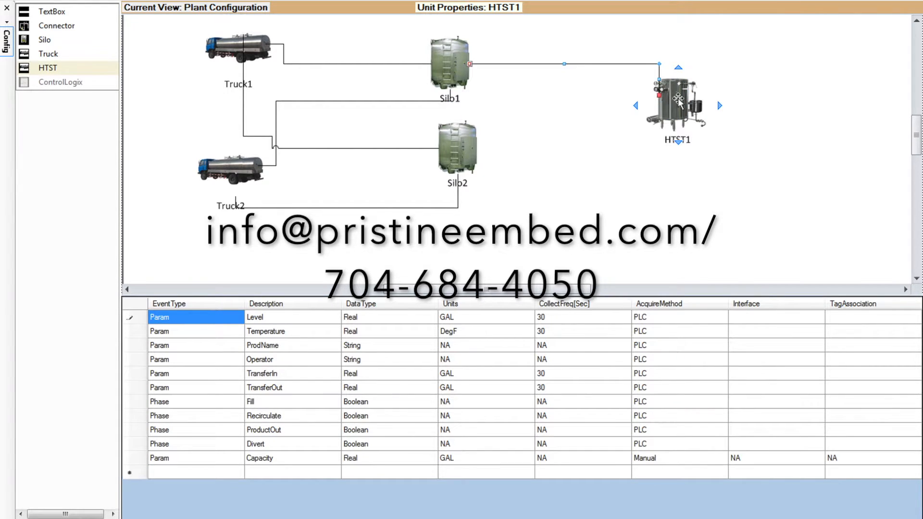
{"action": "left_click", "coordinate": [444, 72]}
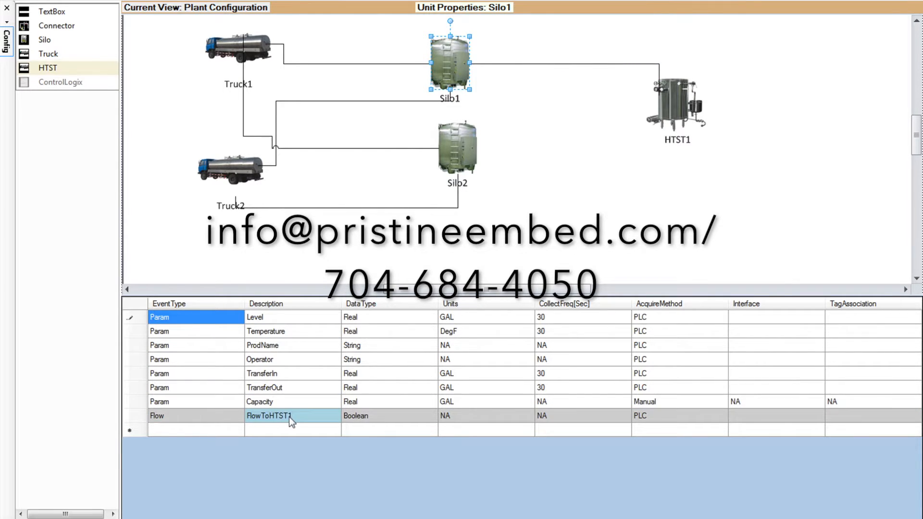
{"action": "left_click", "coordinate": [552, 197]}
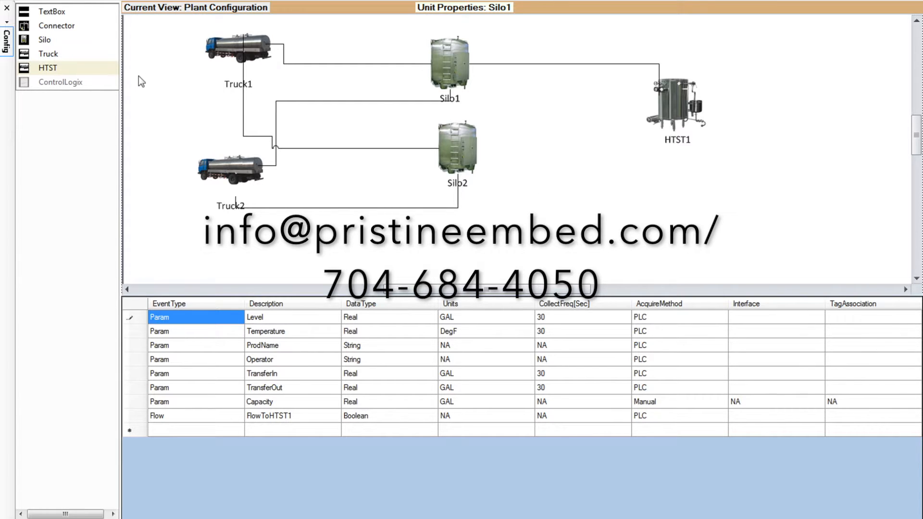
Switch to the network/PLC and tag mapping configuration and place a ControlLogix PLC on the page across from the HTST1 unit
{"action": "left_click", "coordinate": [114, 1]}
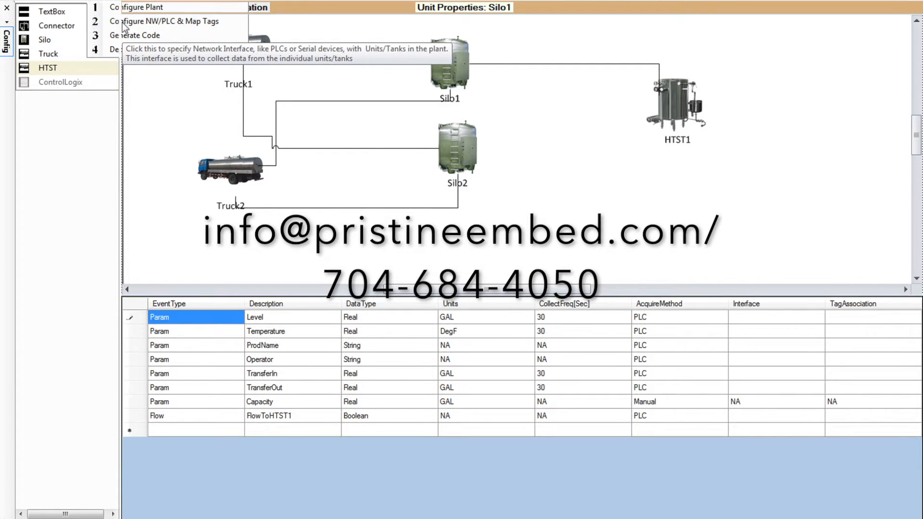
{"action": "left_click", "coordinate": [122, 22]}
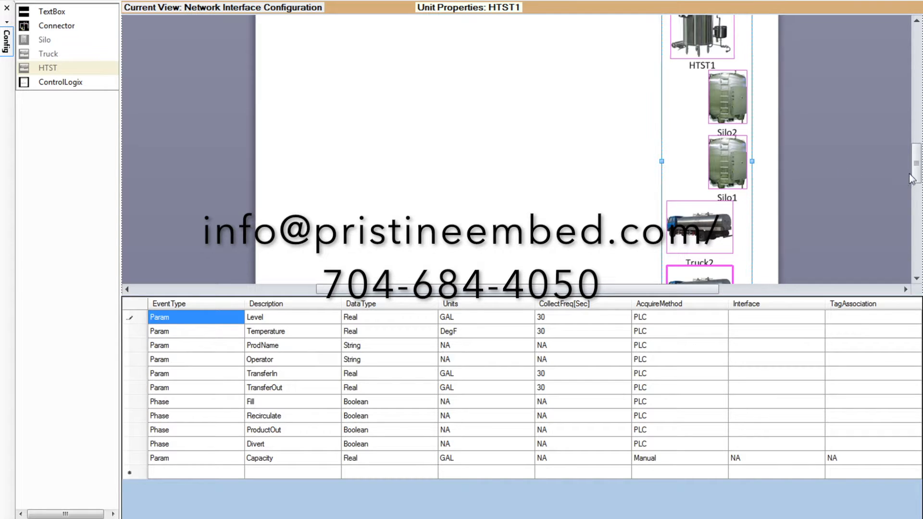
{"action": "mouse_move", "coordinate": [918, 174]}
{"action": "left_mouse_down"}
{"action": "mouse_move", "coordinate": [917, 160]}
{"action": "mouse_move", "coordinate": [917, 169]}
{"action": "left_mouse_up"}
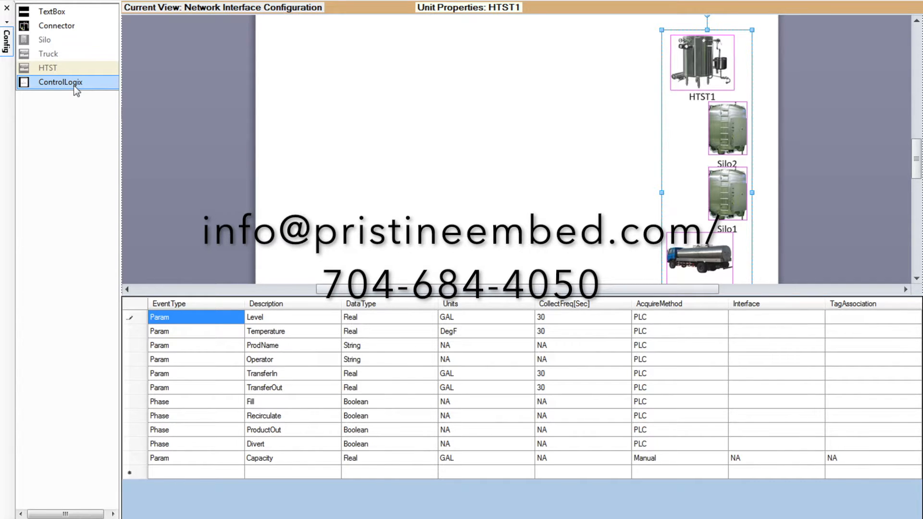
{"action": "left_click_drag", "start_coordinate": [75, 91], "coordinate": [351, 114]}
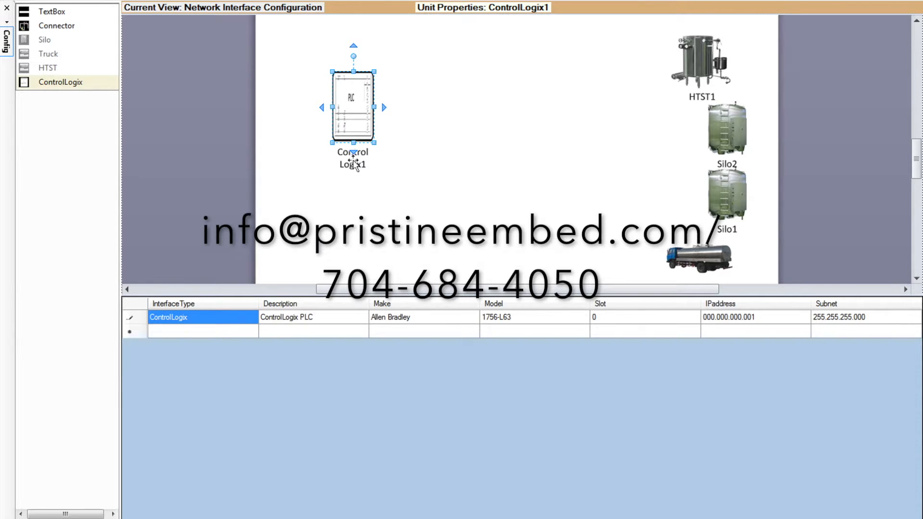
Rename the ControlLogix PLC as MyPLC and return to the pointer tool
{"action": "right_click", "coordinate": [355, 163]}
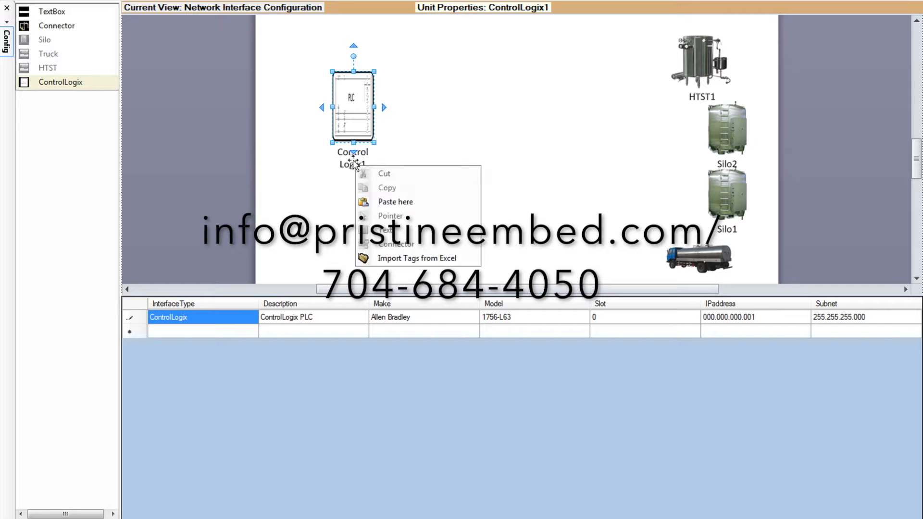
{"action": "left_click", "coordinate": [352, 110]}
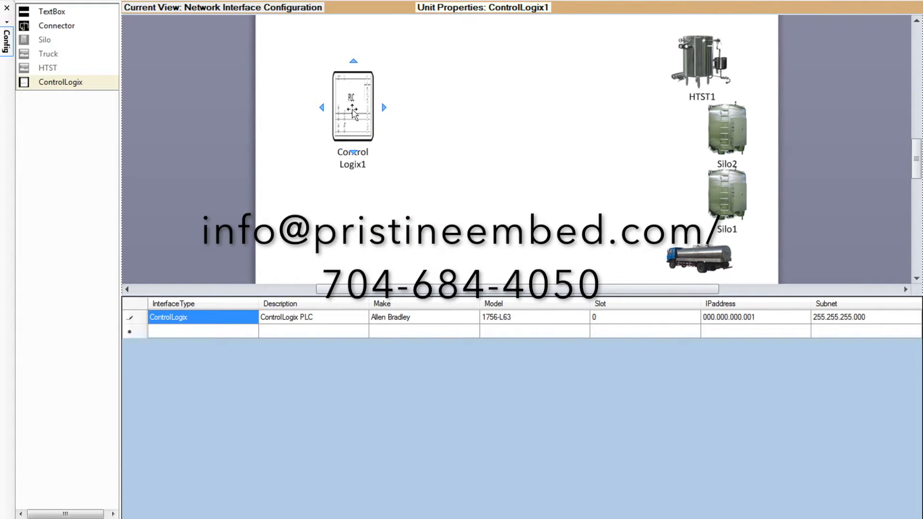
{"action": "right_click", "coordinate": [353, 111]}
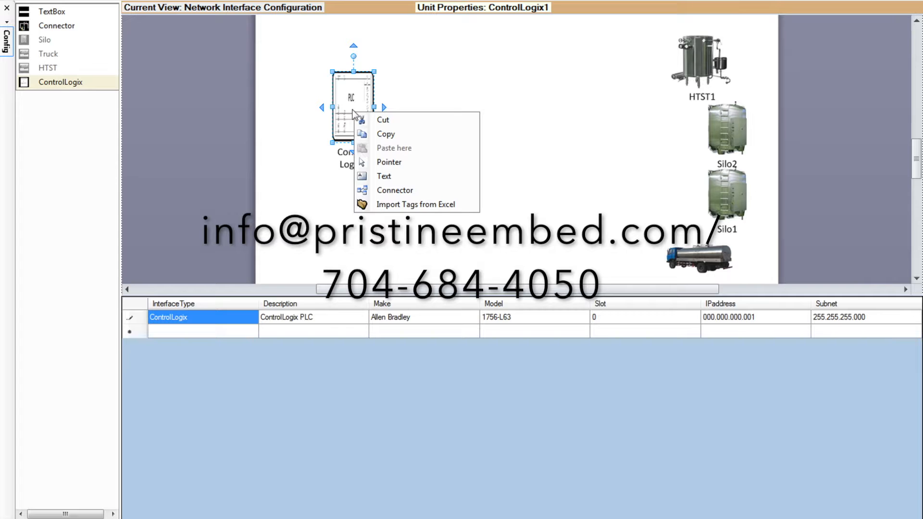
{"action": "left_click", "coordinate": [388, 176]}
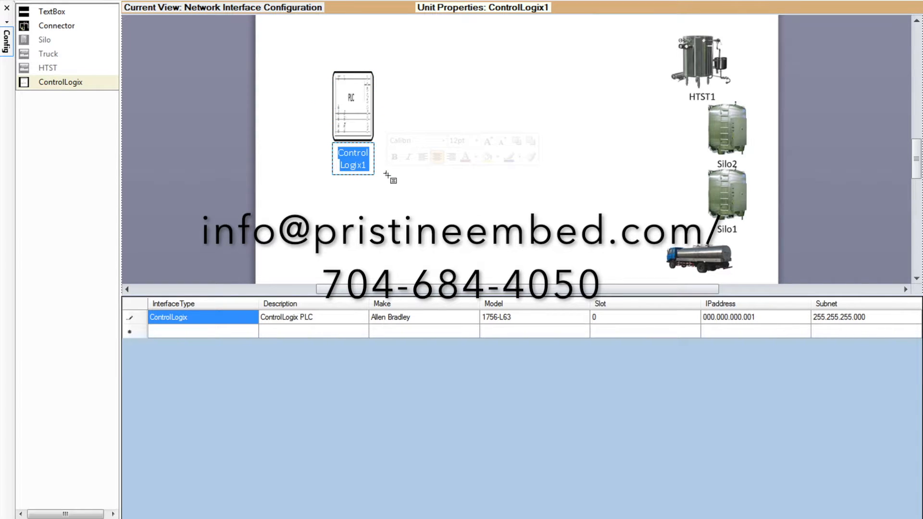
{"action": "type", "text": "My"}
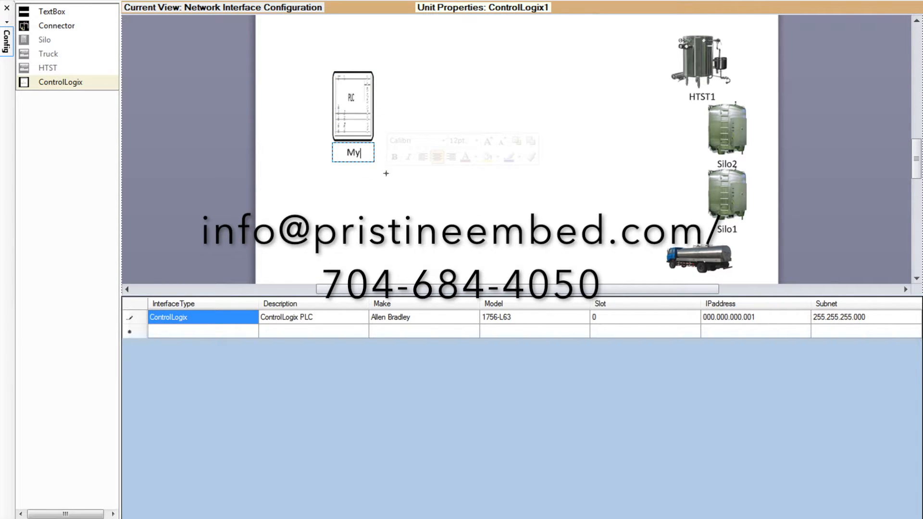
{"action": "type", "text": "PLC"}
{"action": "right_click", "coordinate": [354, 107]}
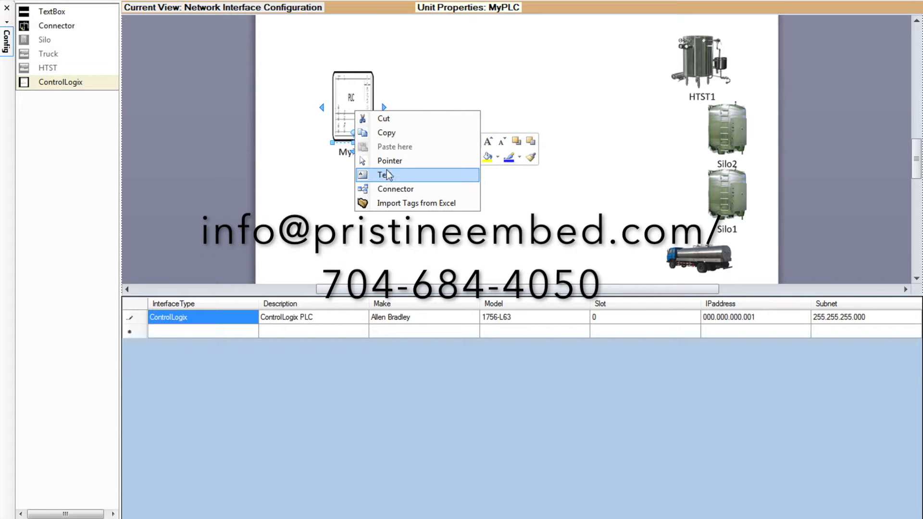
{"action": "left_click", "coordinate": [387, 161]}
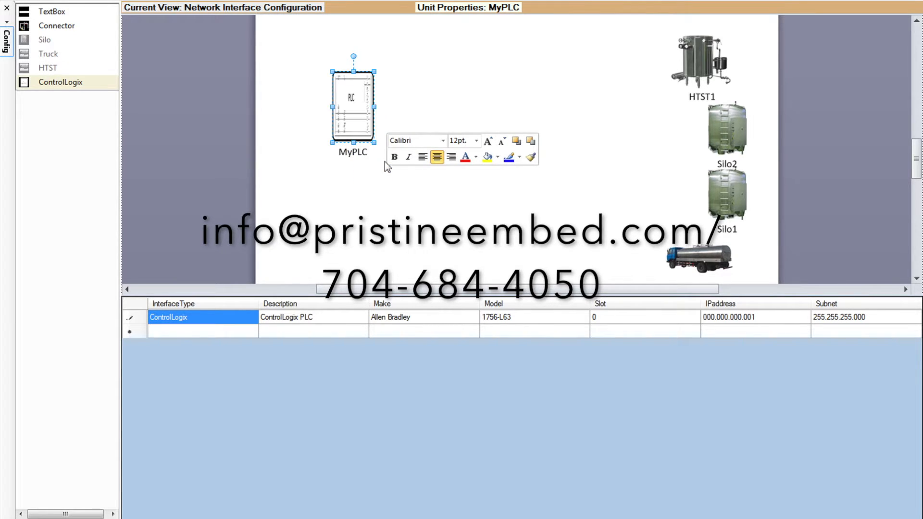
{"action": "left_click", "coordinate": [456, 82]}
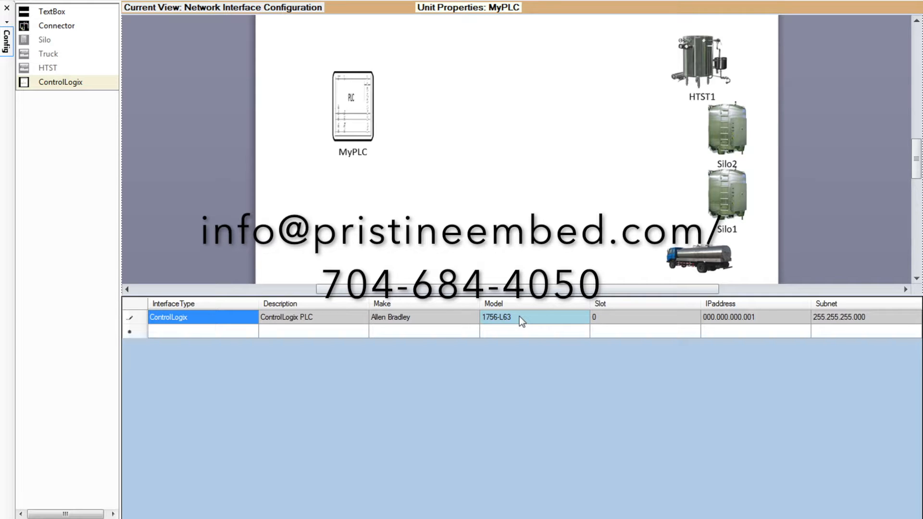
Examine the slot, IP address and subnet properties of MyPLC
{"action": "left_click", "coordinate": [604, 319]}
{"action": "left_click", "coordinate": [746, 318]}
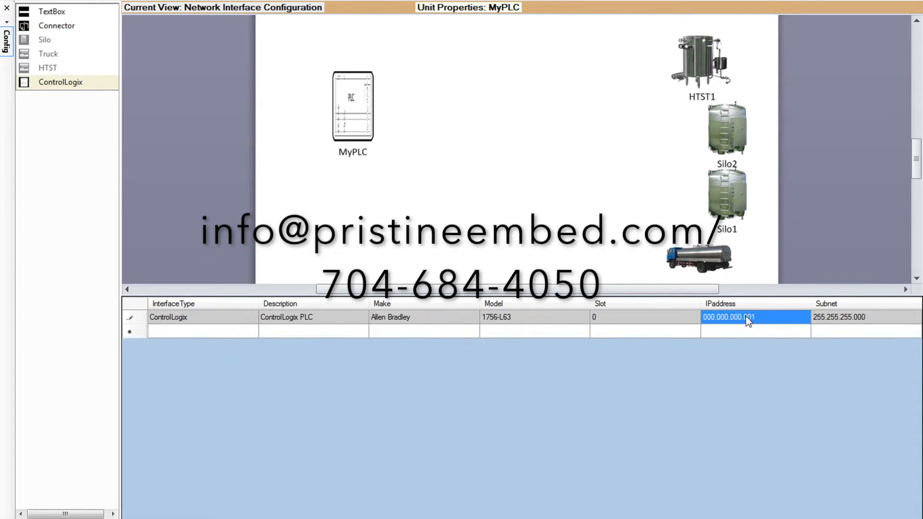
{"action": "left_click", "coordinate": [818, 319]}
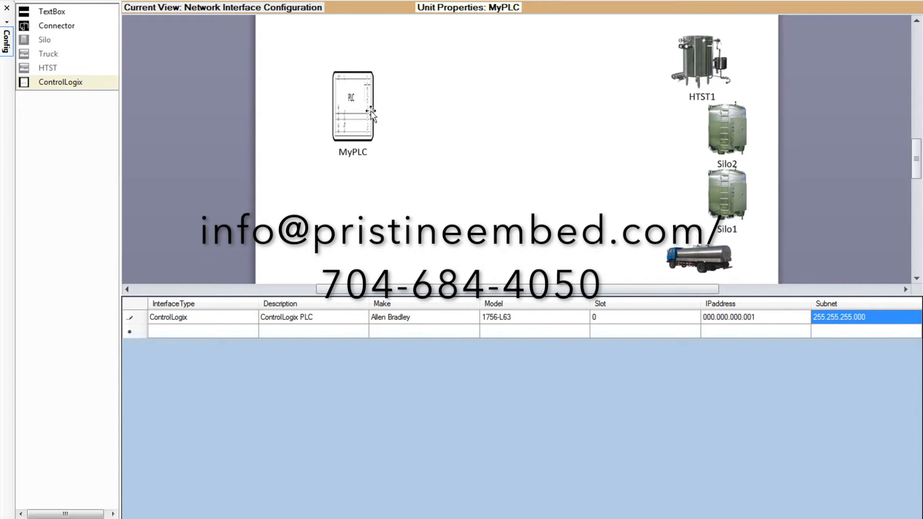
Connect the upper edge of MyPLC to the left side of HTST1 and check the interface assigned to HTST1's events
{"action": "mouse_move", "coordinate": [362, 108]}
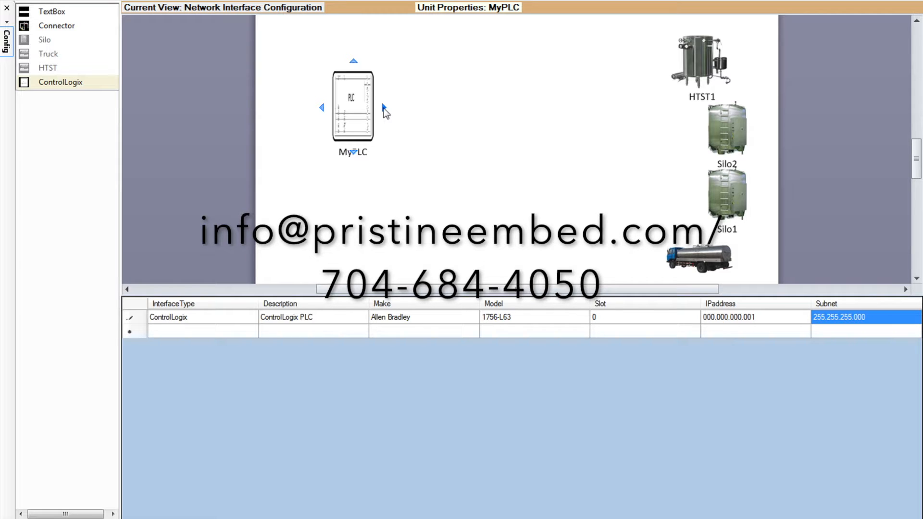
{"action": "left_click_drag", "start_coordinate": [384, 108], "coordinate": [683, 51]}
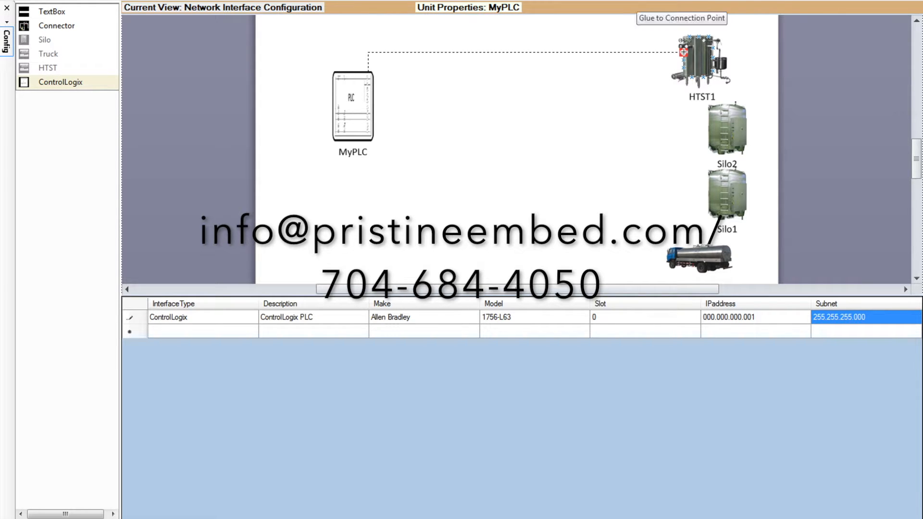
{"action": "left_click_drag", "start_coordinate": [683, 51], "coordinate": [684, 51]}
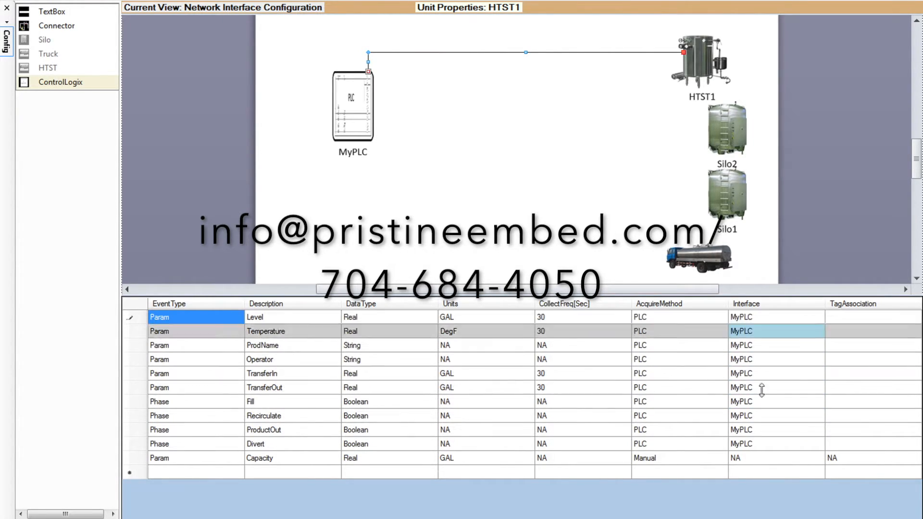
{"action": "left_click", "coordinate": [335, 206]}
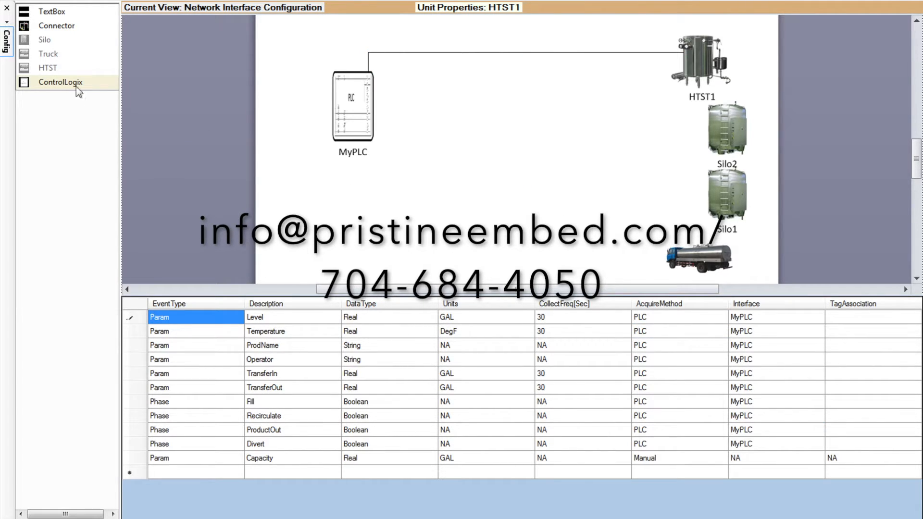
Connect MyPLC to the left side of Silo2 and to the left side of Silo1
{"action": "left_click", "coordinate": [62, 86]}
{"action": "mouse_move", "coordinate": [354, 118]}
{"action": "left_click_drag", "start_coordinate": [385, 108], "coordinate": [698, 128]}
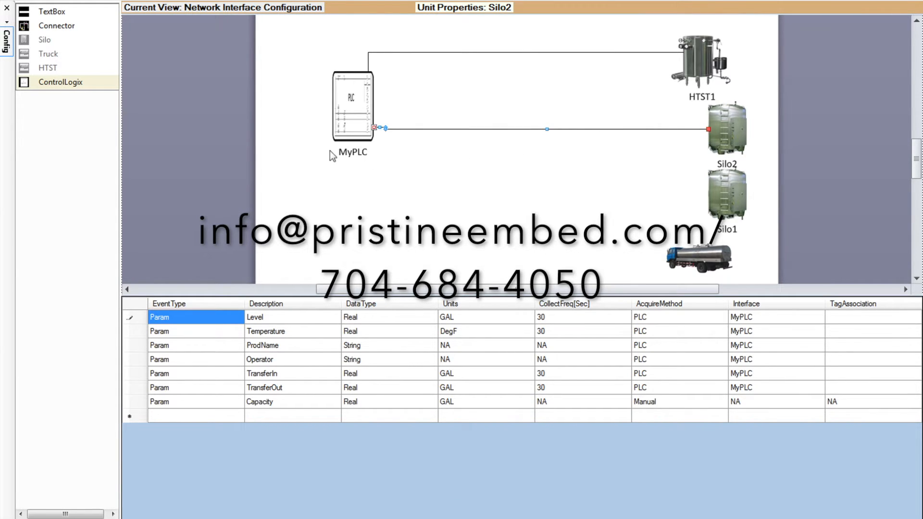
{"action": "mouse_move", "coordinate": [357, 133]}
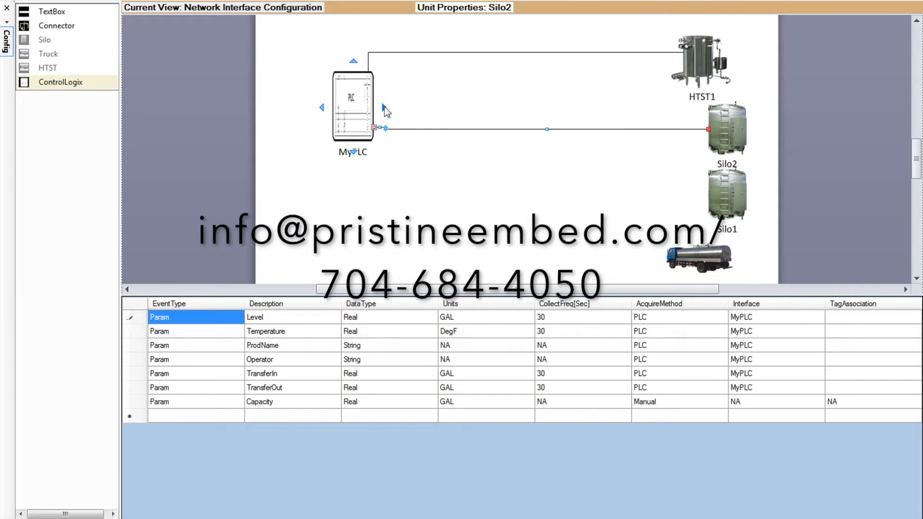
{"action": "left_click_drag", "start_coordinate": [385, 106], "coordinate": [708, 193]}
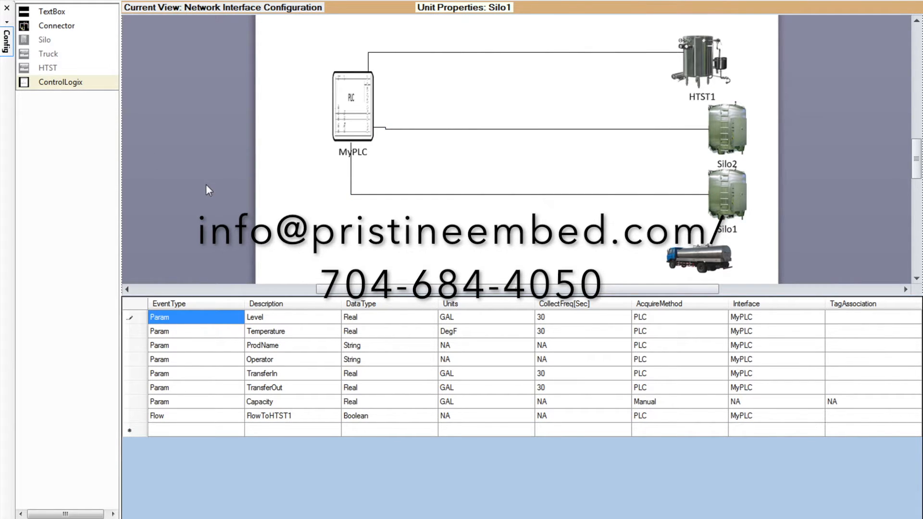
Place a second ControlLogix PLC below MyPLC, across from the trucks, and rename it as PLC2
{"action": "left_click_drag", "start_coordinate": [913, 162], "coordinate": [912, 183]}
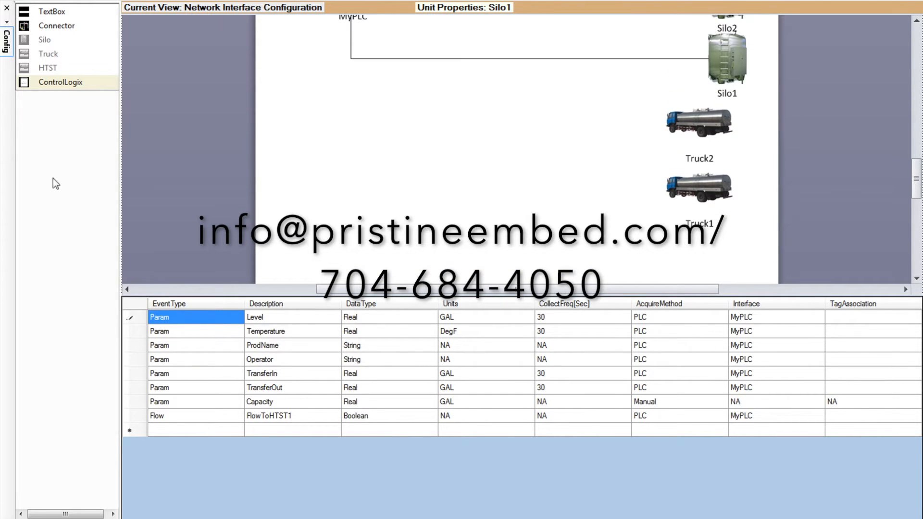
{"action": "left_click_drag", "start_coordinate": [27, 86], "coordinate": [361, 139]}
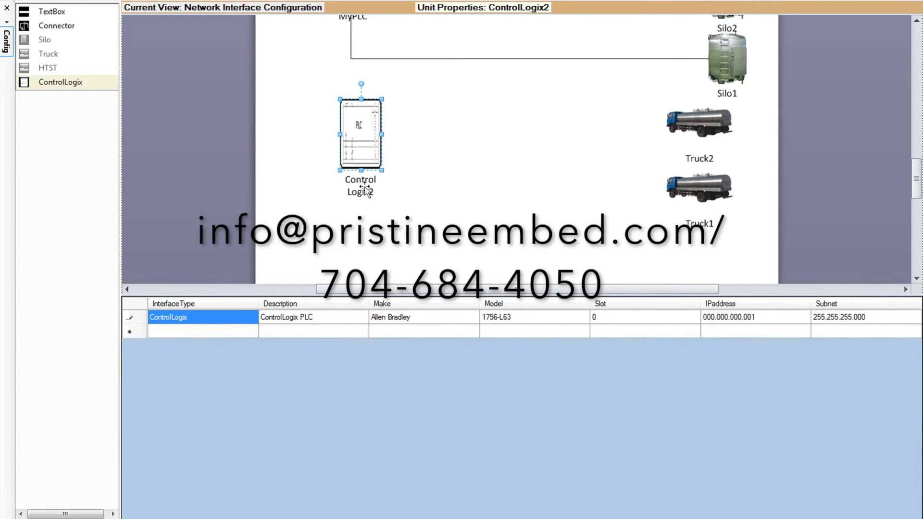
{"action": "right_click", "coordinate": [362, 143]}
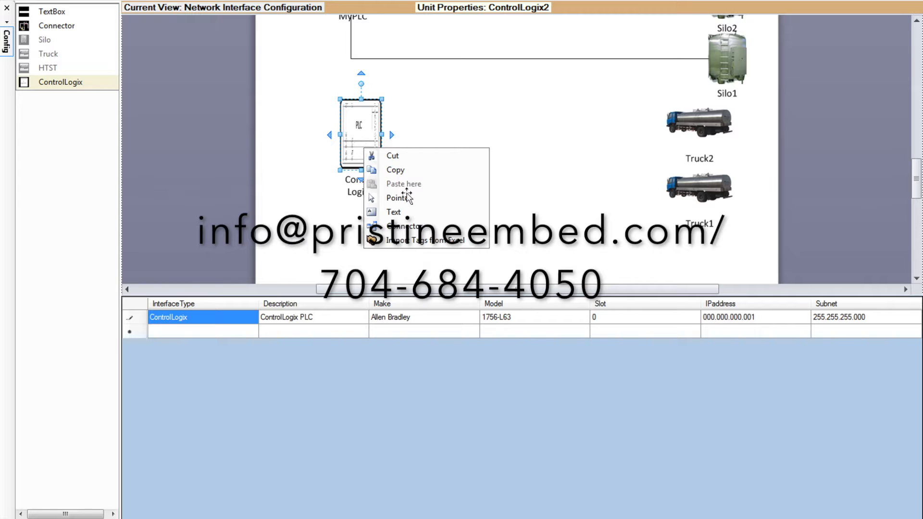
{"action": "left_click", "coordinate": [405, 213]}
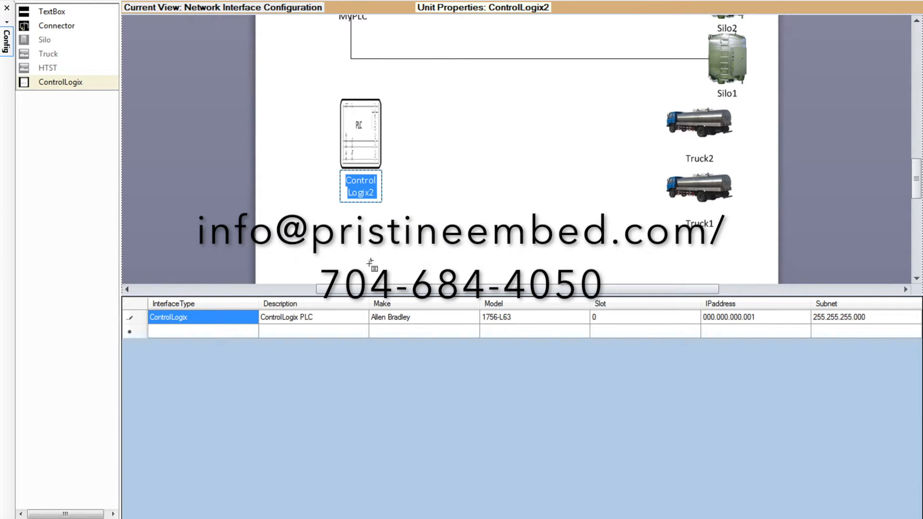
{"action": "type", "text": "PL"}
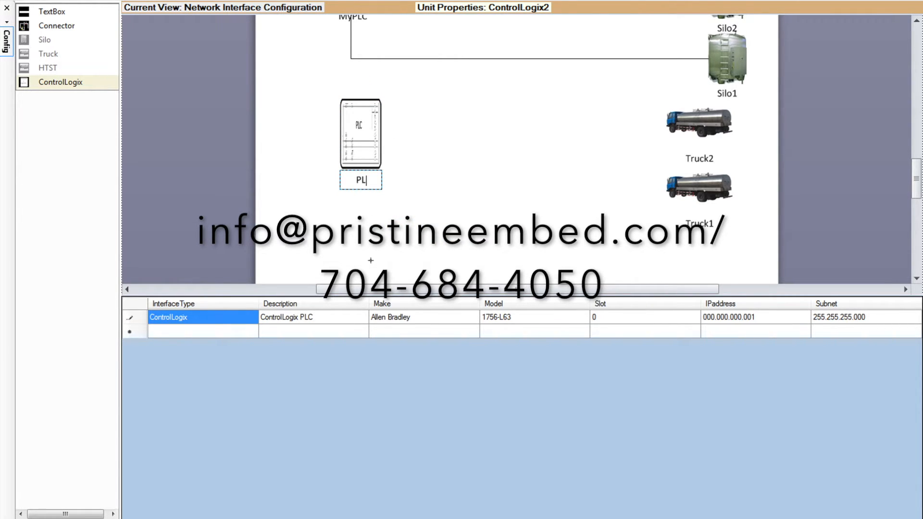
{"action": "type", "text": "@"}
{"action": "key", "text": "BackSpace"}
{"action": "type", "text": "2"}
{"action": "mouse_move", "coordinate": [411, 194]}
{"action": "key", "text": "BackSpace"}
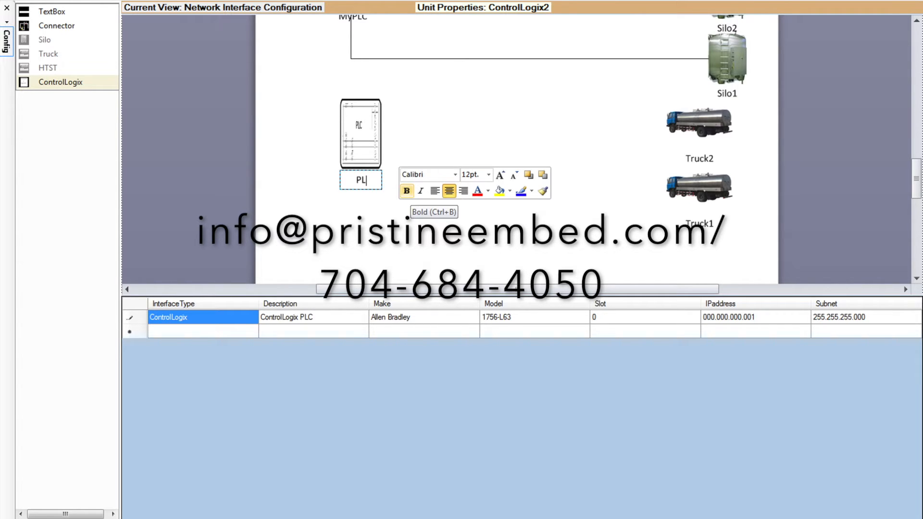
{"action": "type", "text": "C2"}
{"action": "left_click", "coordinate": [368, 129]}
{"action": "right_click", "coordinate": [368, 130]}
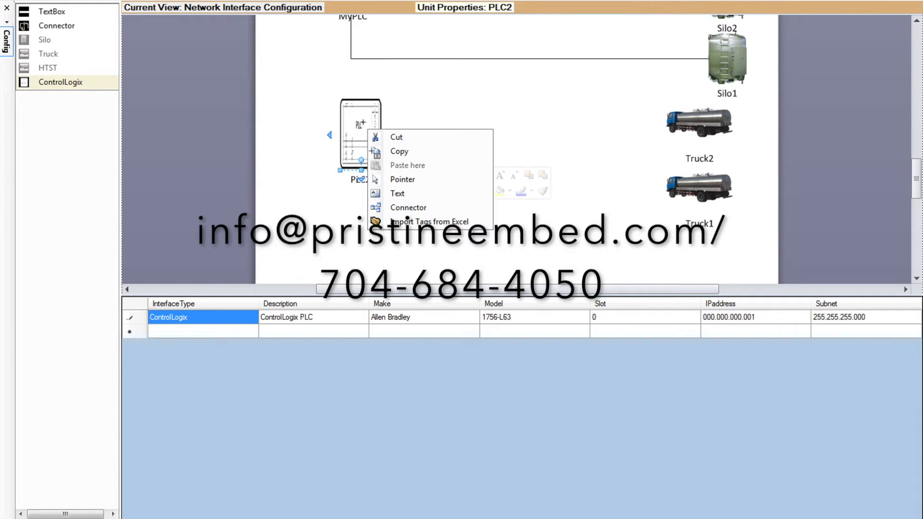
{"action": "left_click", "coordinate": [400, 184]}
{"action": "left_click", "coordinate": [549, 212]}
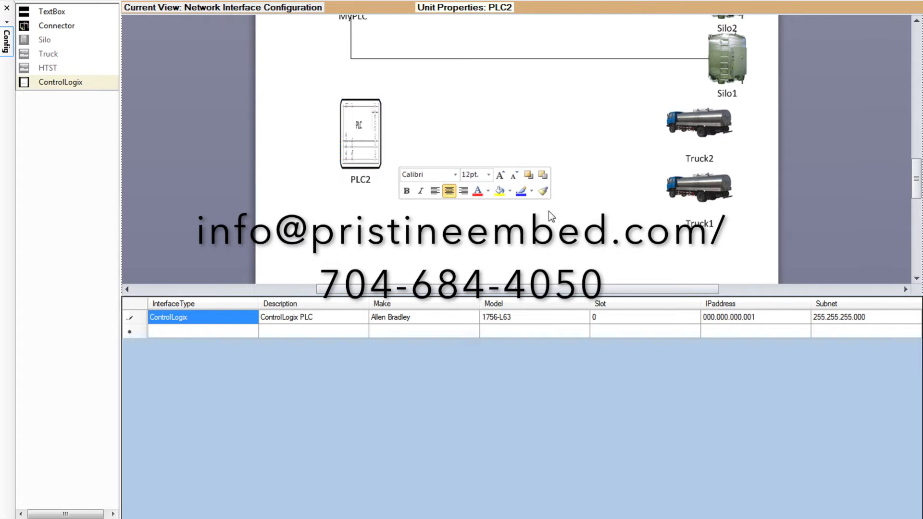
Connect the right side of PLC2 to the left side of Truck2
{"action": "left_click", "coordinate": [370, 126]}
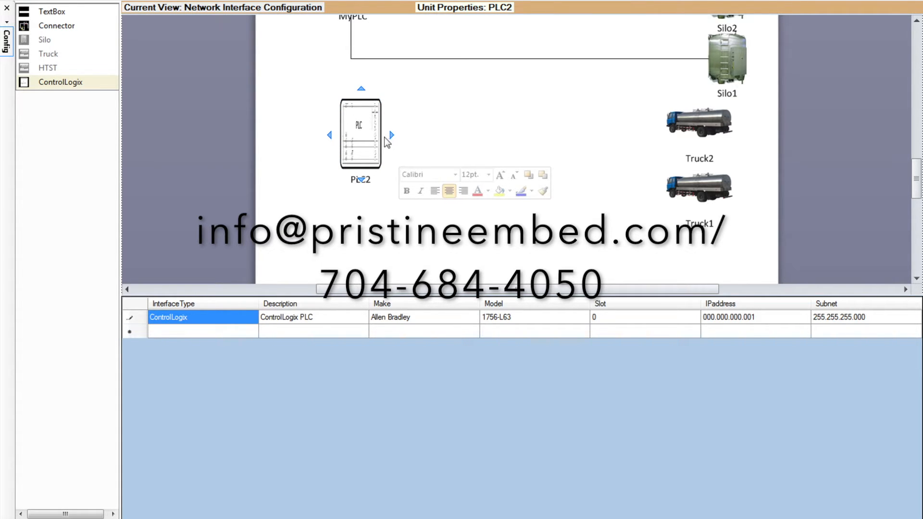
{"action": "left_click_drag", "start_coordinate": [392, 135], "coordinate": [668, 114]}
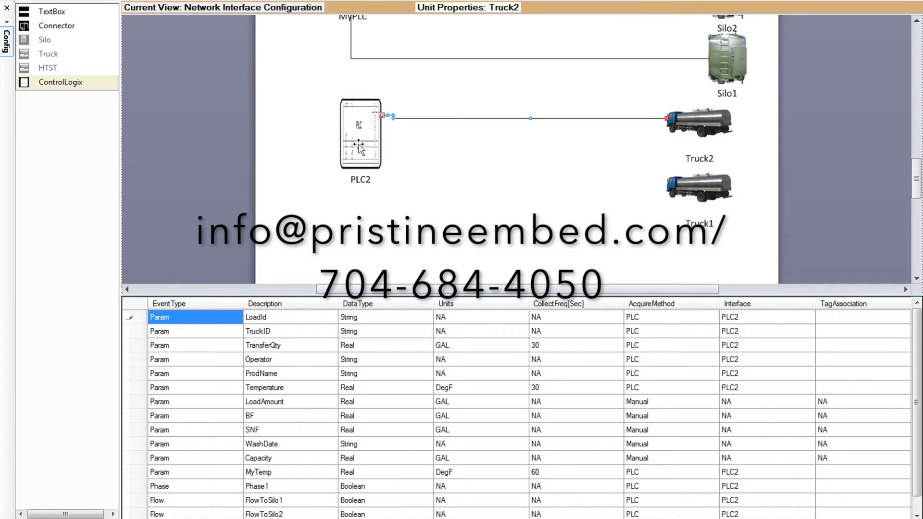
Connect the lower edge of PLC2 to the left side of Truck1
{"action": "mouse_move", "coordinate": [360, 148]}
{"action": "left_click_drag", "start_coordinate": [392, 137], "coordinate": [687, 196]}
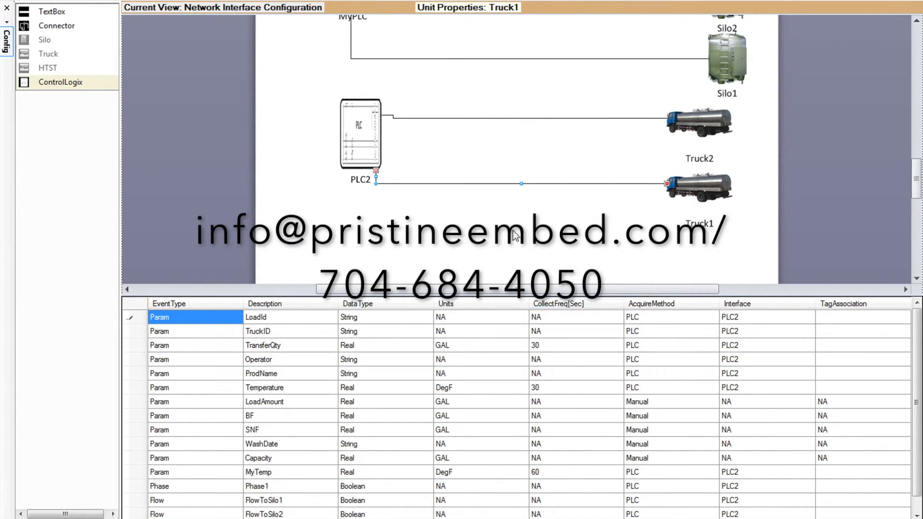
{"action": "left_click", "coordinate": [492, 229]}
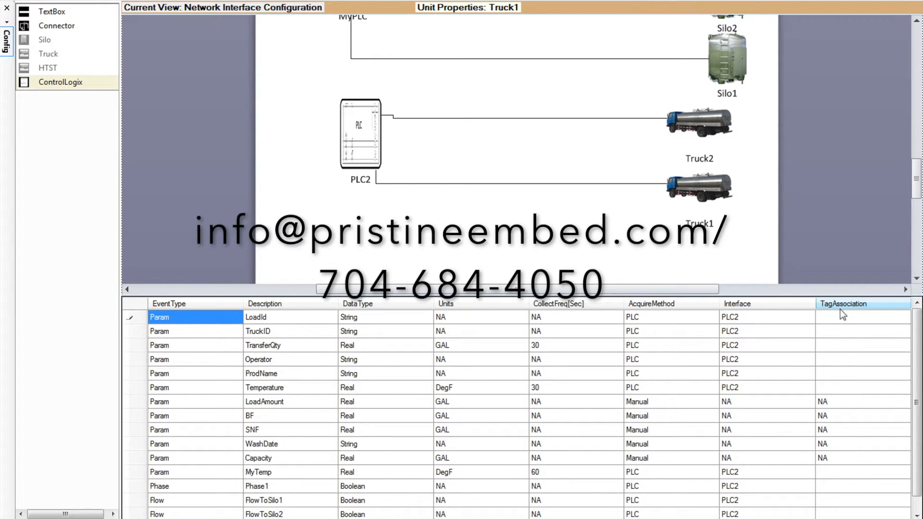
Start importing tags from Excel, using the TestPLCTags.xlsx workbook in the excel folder
{"action": "right_click", "coordinate": [362, 214]}
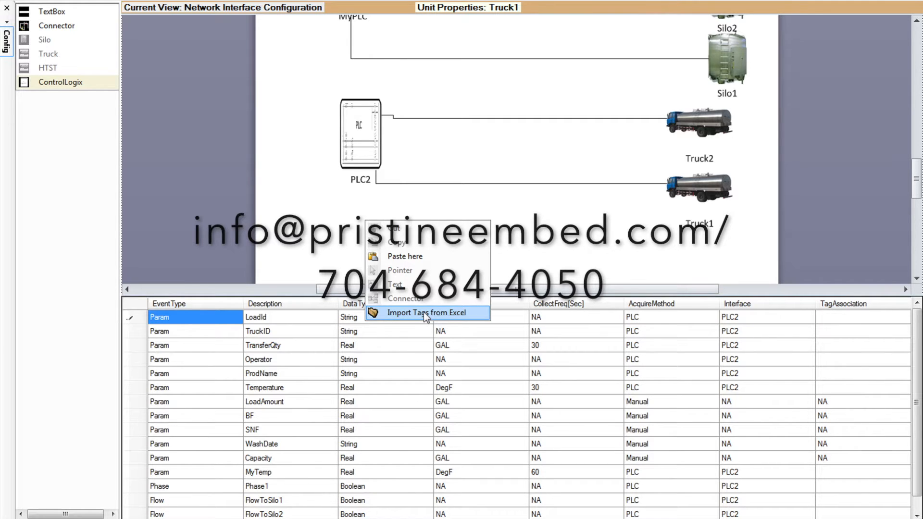
{"action": "left_click", "coordinate": [425, 313]}
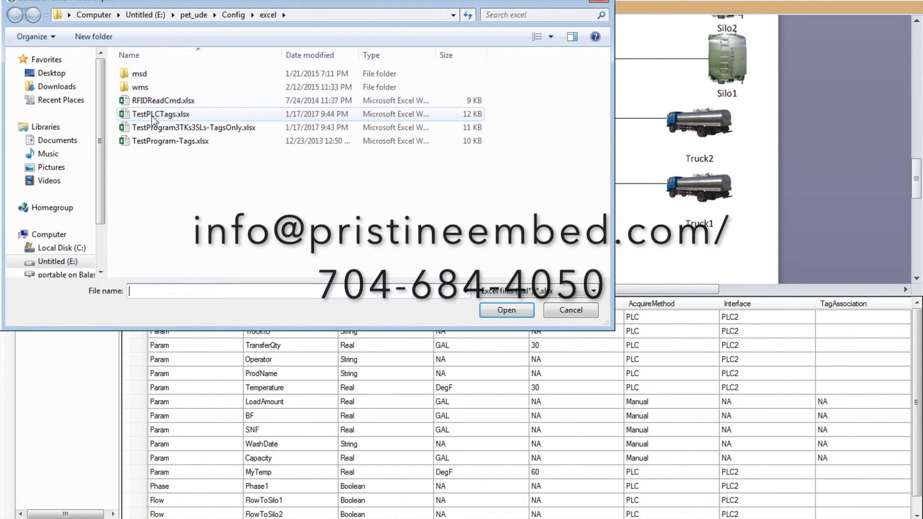
{"action": "left_click", "coordinate": [183, 122]}
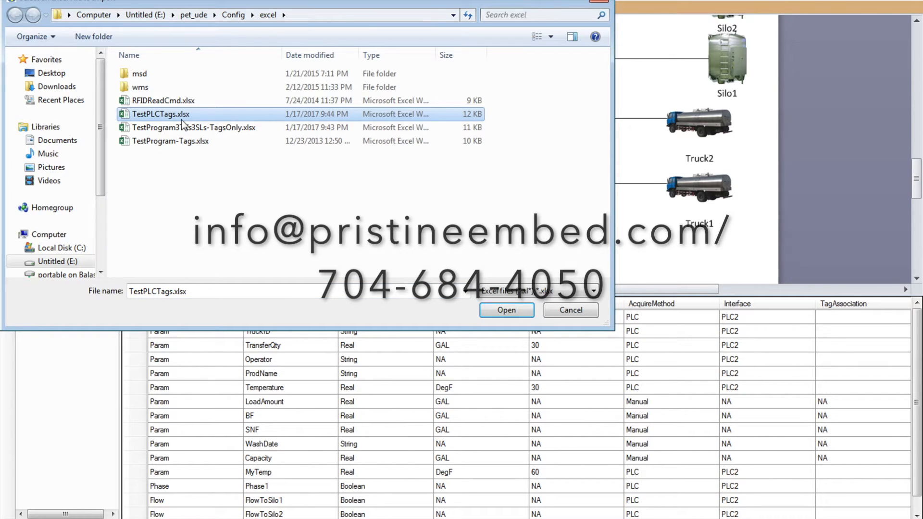
{"action": "double_click", "coordinate": [183, 122]}
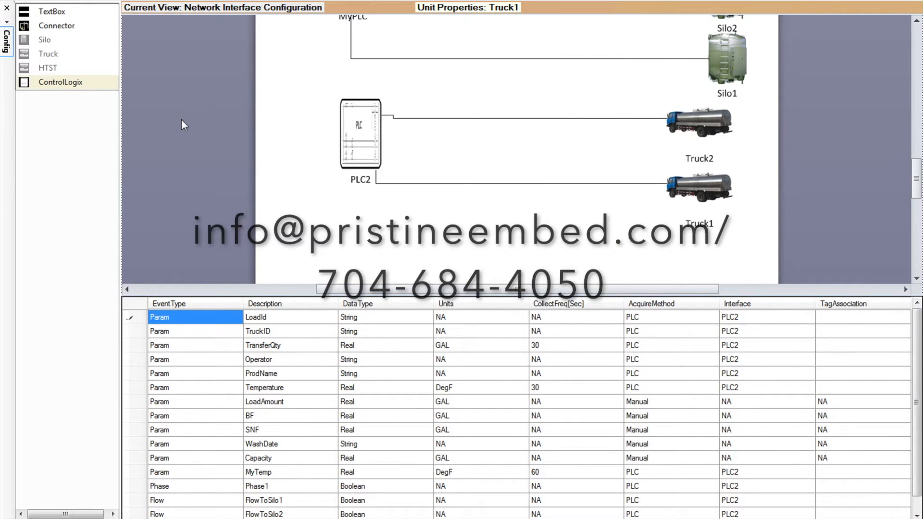
Switch to Excel and import the tag names from Silo1Operator through TempControlTimer, cells C28 to C39
{"action": "key", "text": "alt+Tab"}
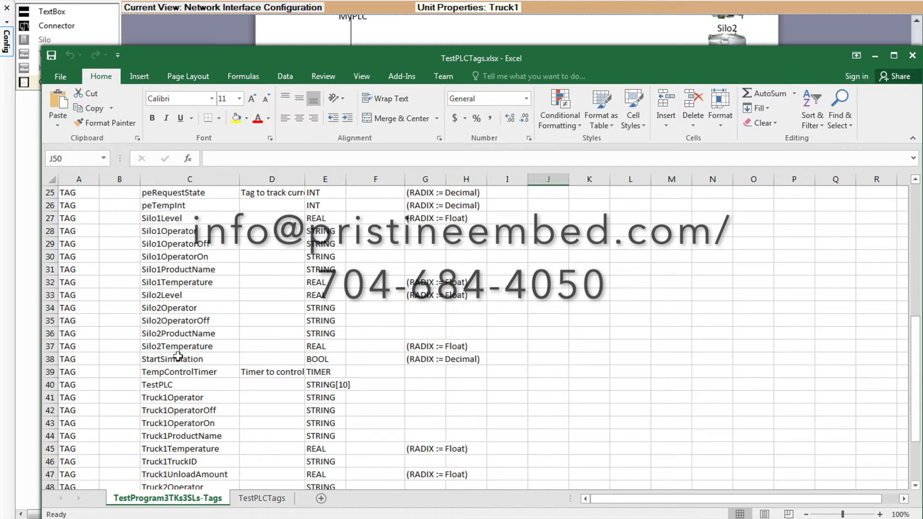
{"action": "left_click", "coordinate": [166, 234]}
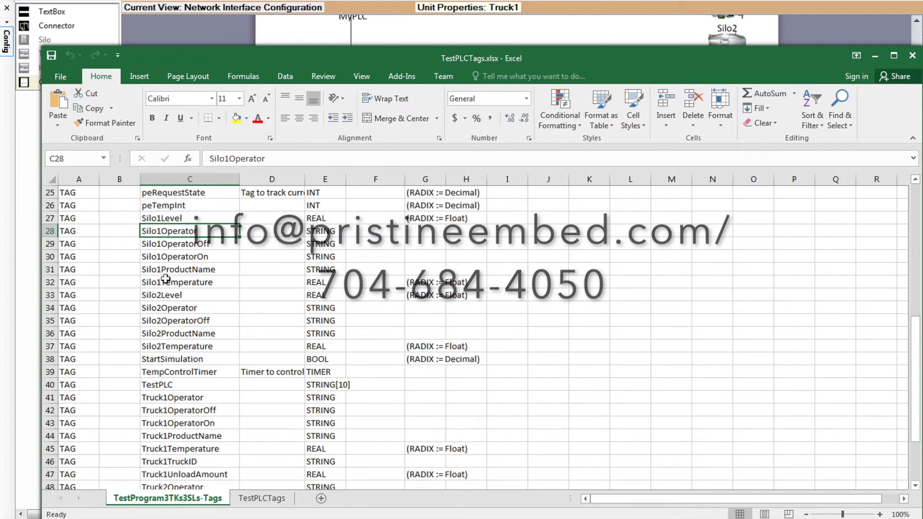
{"action": "key", "text": "shift+Down"}
{"action": "key", "text": "shift+Down"}
{"action": "key", "text": "shift+Down"}
{"action": "key", "text": "shift+Down"}
{"action": "key", "text": "shift+Down"}
{"action": "key", "text": "shift+Down"}
{"action": "key", "text": "shift+Down"}
{"action": "key", "text": "shift+Down"}
{"action": "key", "text": "shift+Down"}
{"action": "key", "text": "shift+Down"}
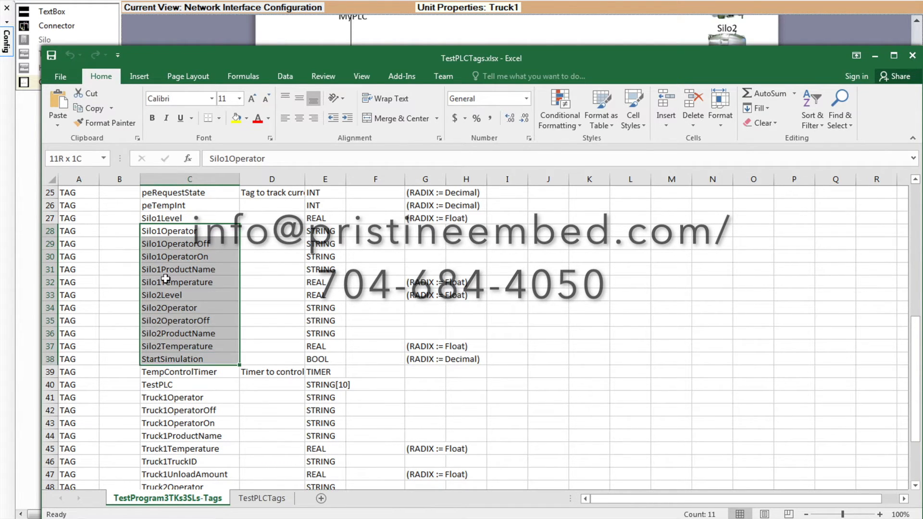
{"action": "key", "text": "shift+Down"}
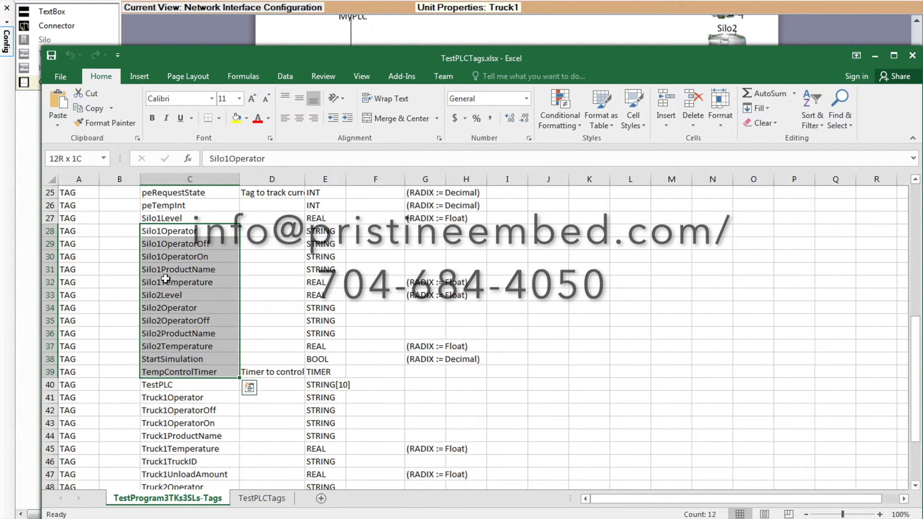
{"action": "left_click_drag", "start_coordinate": [165, 278], "coordinate": [165, 279]}
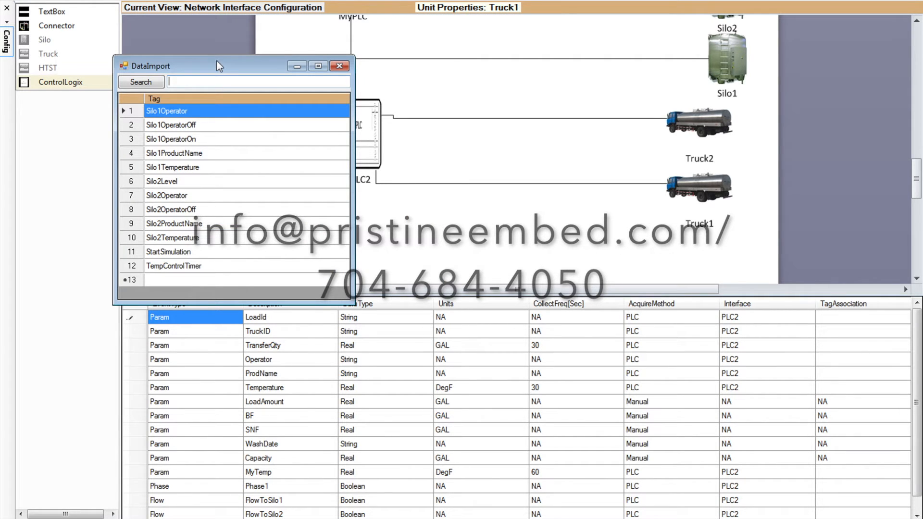
Move the DataImport window clear of PLC2 and search the imported tags for Silo2
{"action": "left_click_drag", "start_coordinate": [217, 62], "coordinate": [162, 60]}
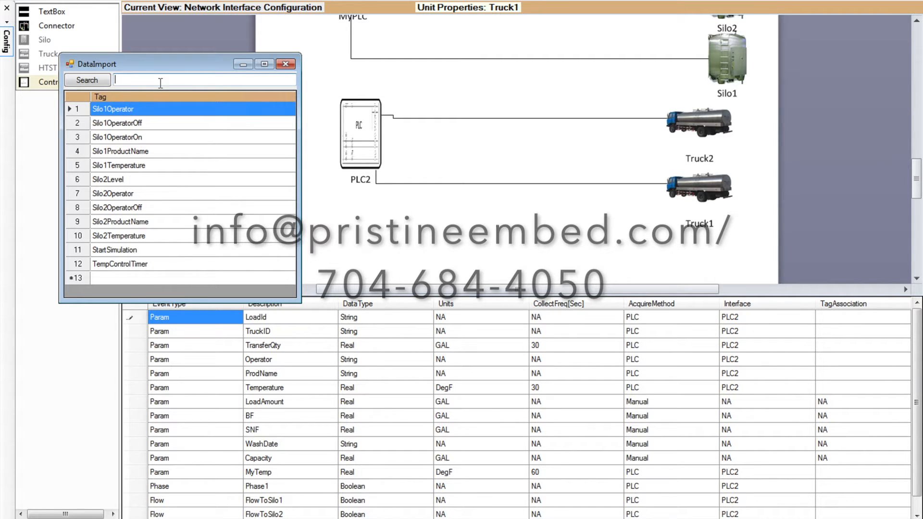
{"action": "type", "text": "Silo2"}
{"action": "key", "text": "Return"}
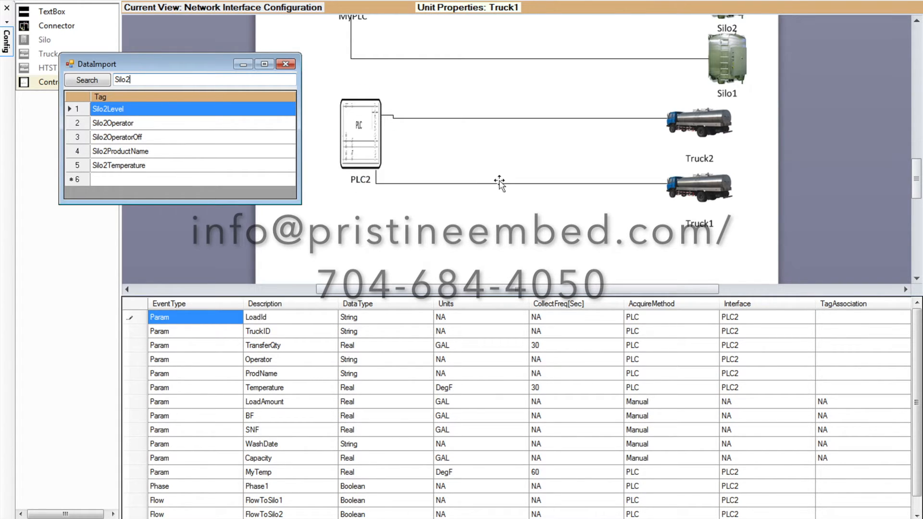
Display Silo2's unit properties and associate the imported Silo2Level tag with its Level parameter
{"action": "left_click", "coordinate": [916, 23]}
{"action": "scroll", "coordinate": [917, 23], "scroll_direction": "up", "scroll_amount": 3}
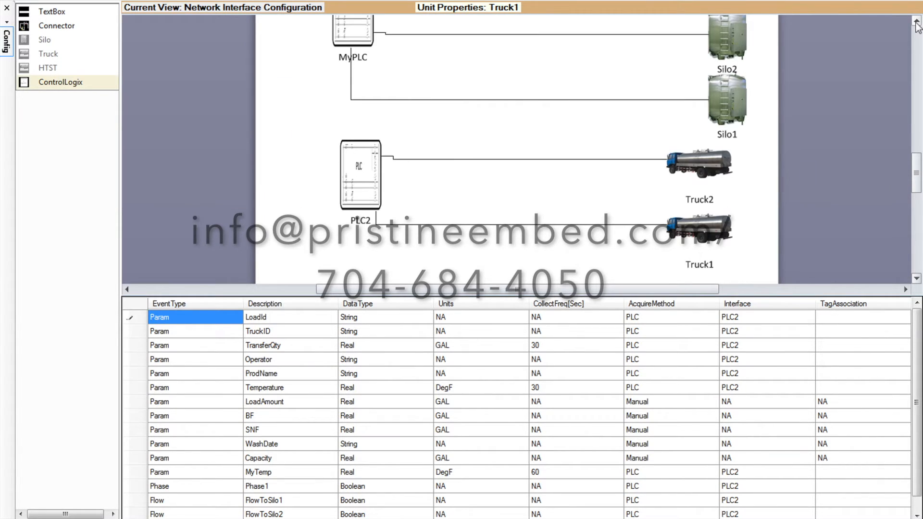
{"action": "left_click", "coordinate": [726, 77]}
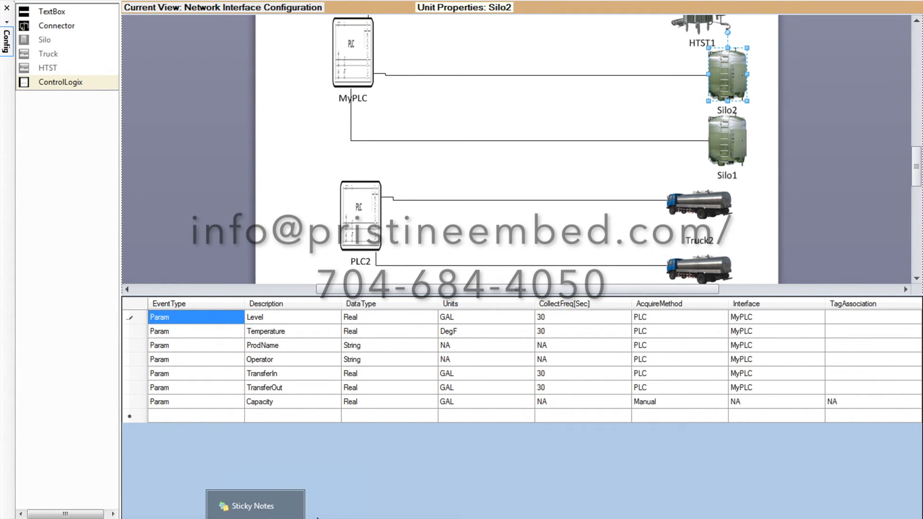
{"action": "mouse_move", "coordinate": [295, 518]}
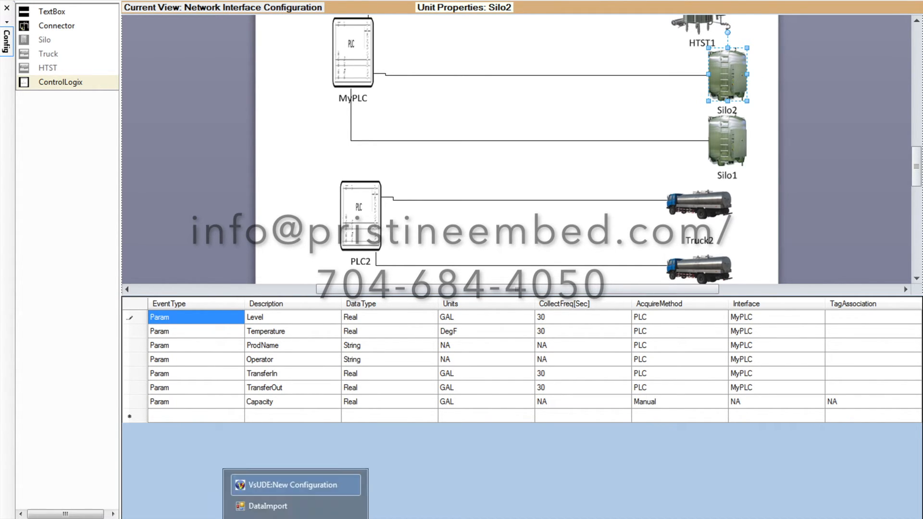
{"action": "left_click", "coordinate": [302, 515]}
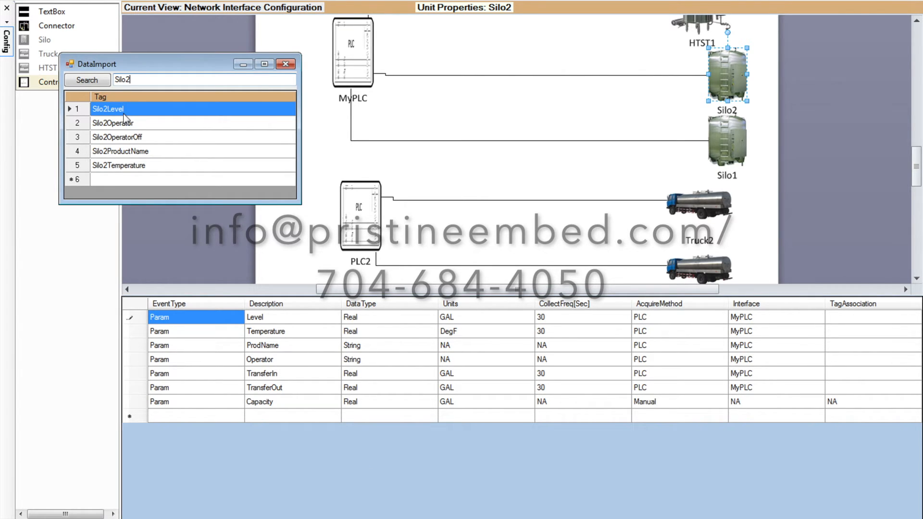
{"action": "left_click_drag", "start_coordinate": [124, 114], "coordinate": [866, 319]}
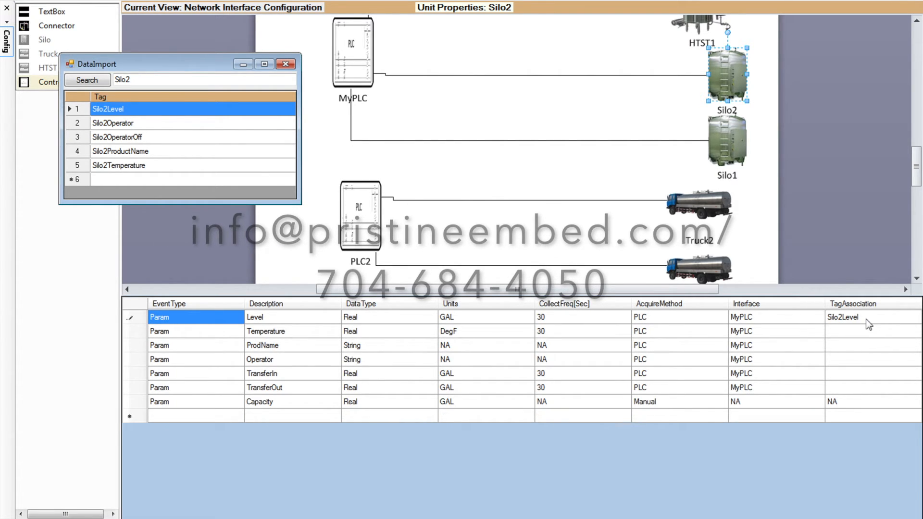
Choose Silo2Temperature as the tag association for Silo2's Temperature parameter
{"action": "left_click", "coordinate": [882, 340]}
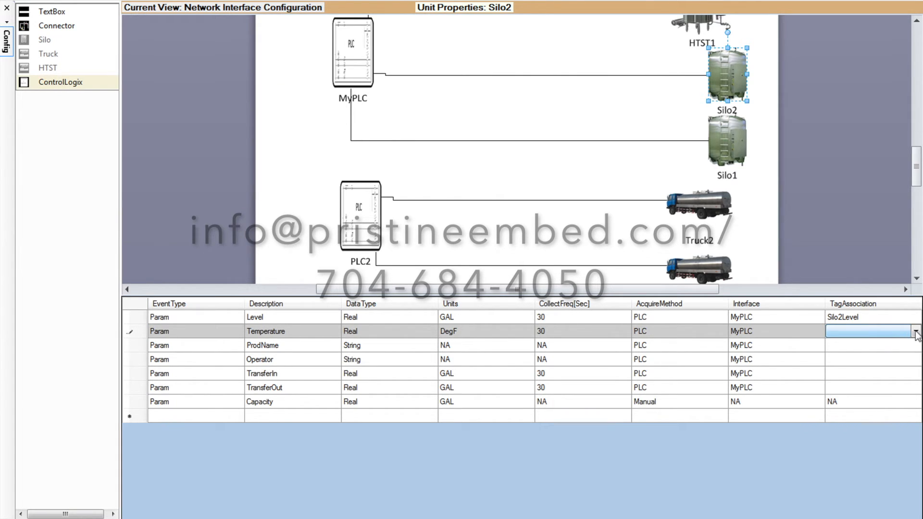
{"action": "left_click", "coordinate": [917, 332]}
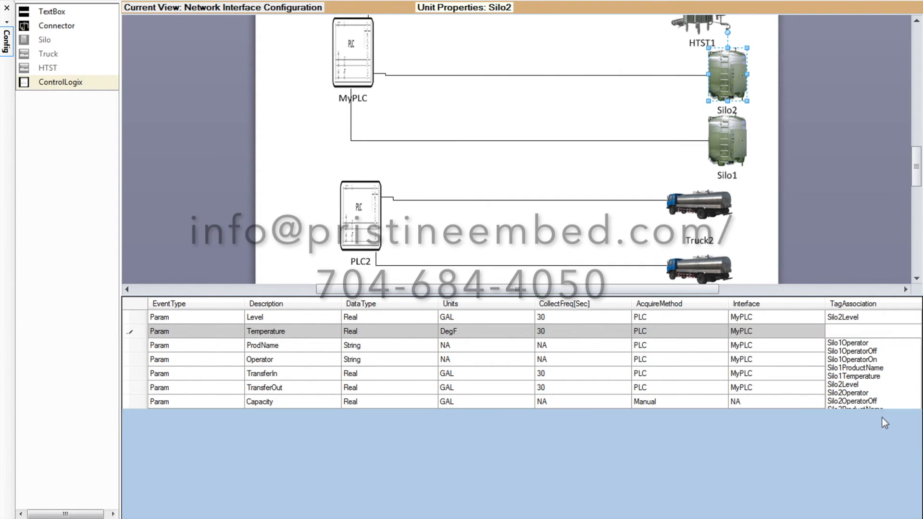
{"action": "left_click", "coordinate": [853, 418]}
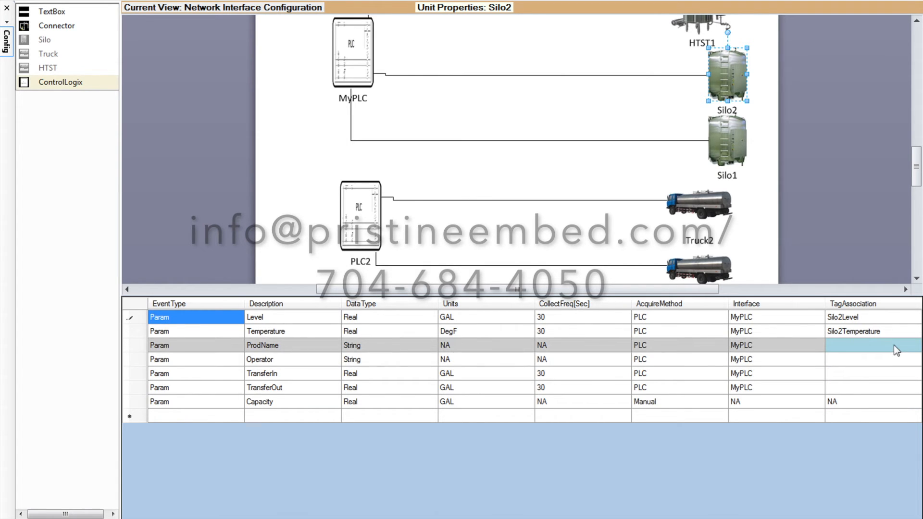
Associate the imported Silo2ProductName tag with Silo2's ProdName parameter and close the DataImport window
{"action": "mouse_move", "coordinate": [337, 518]}
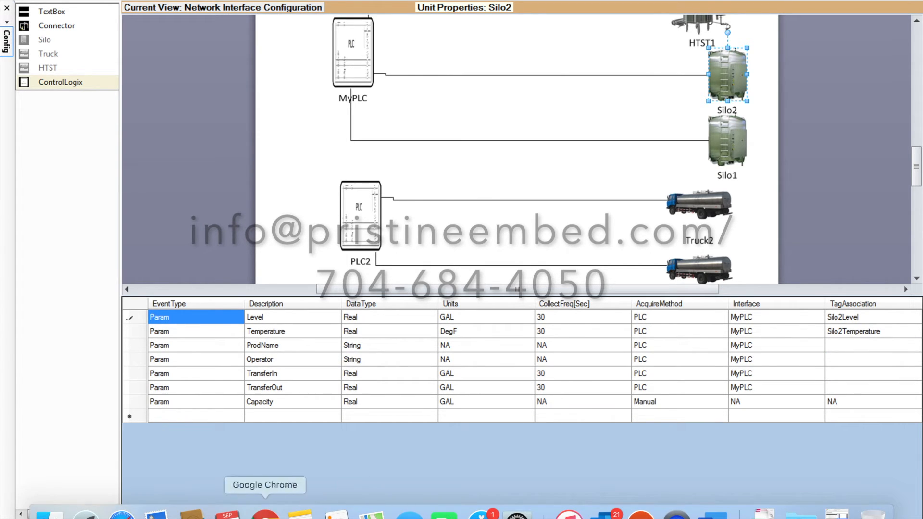
{"action": "mouse_move", "coordinate": [301, 518]}
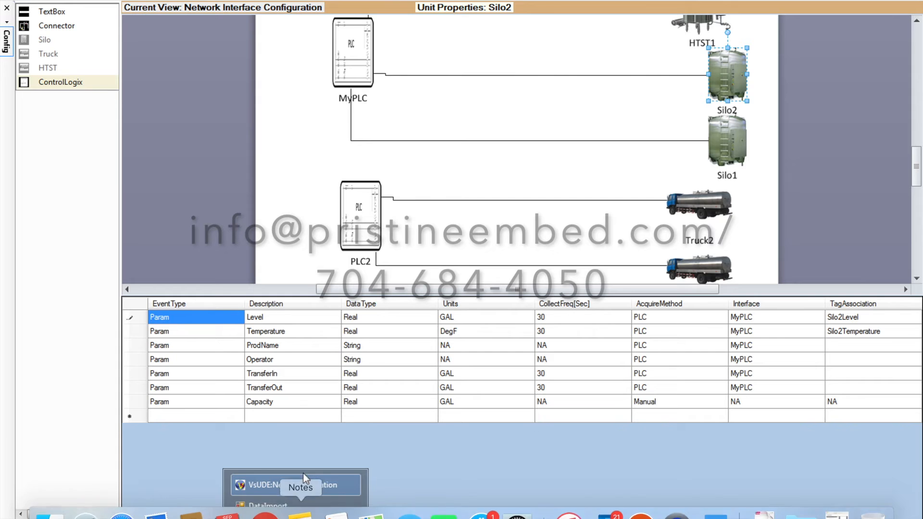
{"action": "left_click", "coordinate": [274, 445]}
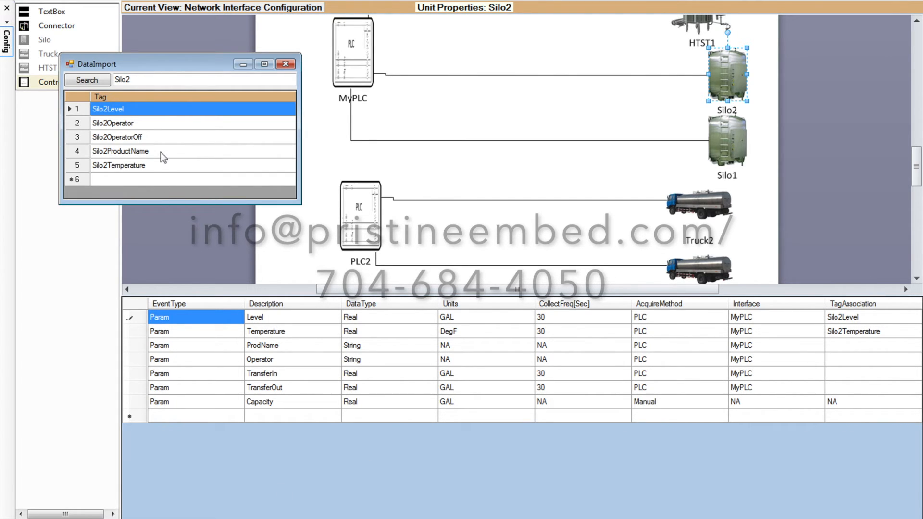
{"action": "left_click_drag", "start_coordinate": [161, 152], "coordinate": [857, 348]}
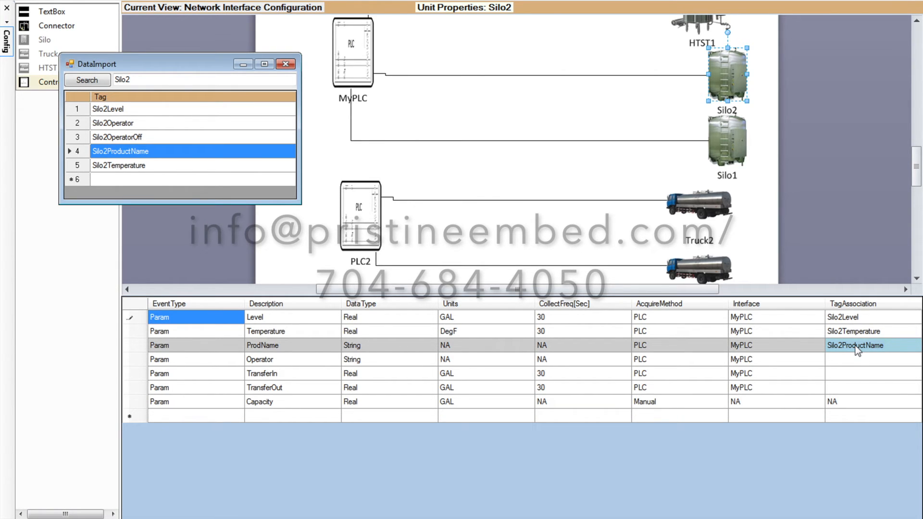
{"action": "left_click", "coordinate": [285, 64]}
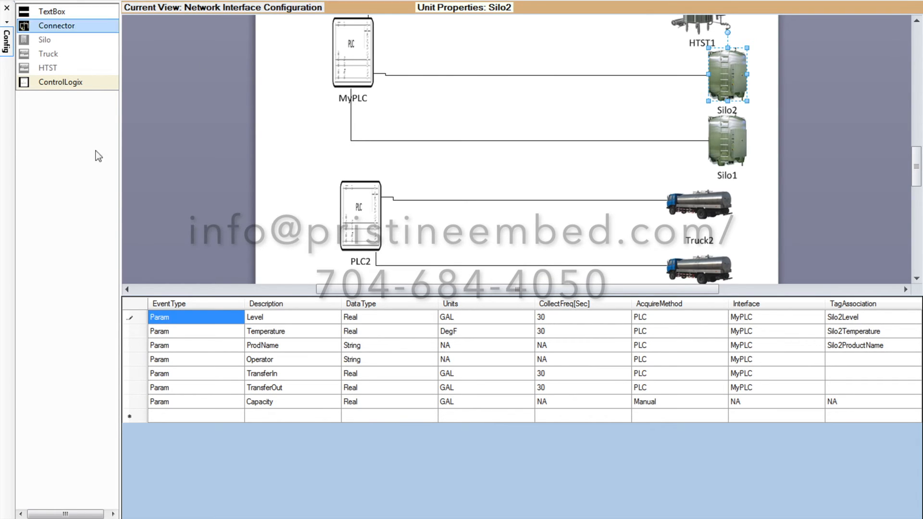
{"action": "left_click", "coordinate": [116, 2]}
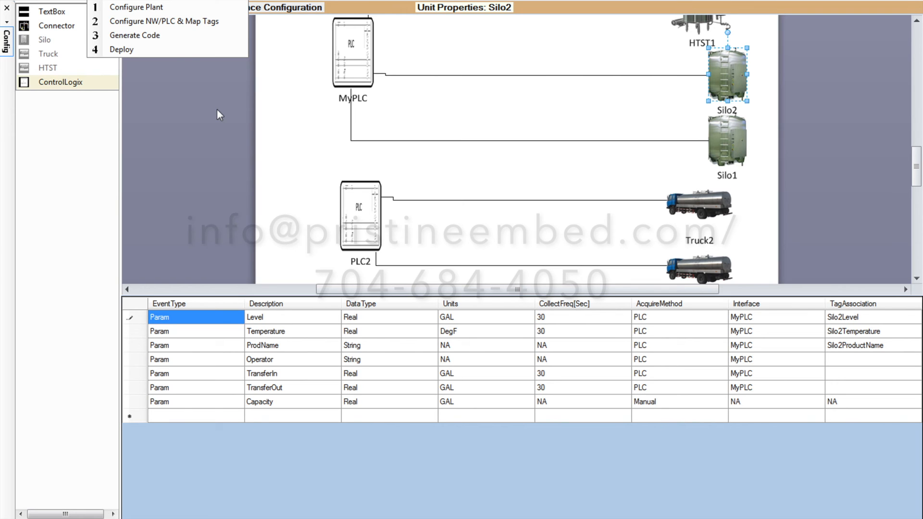
{"action": "left_click", "coordinate": [203, 110]}
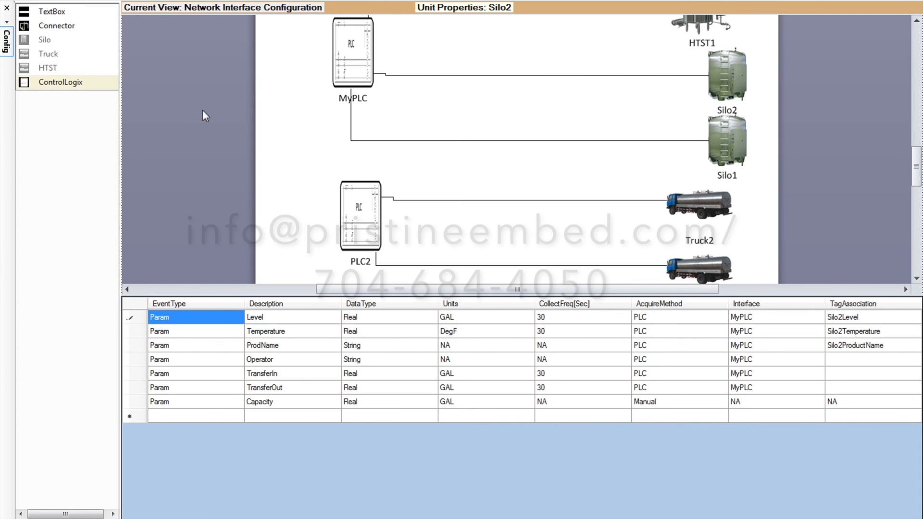
{"action": "left_click", "coordinate": [190, 1]}
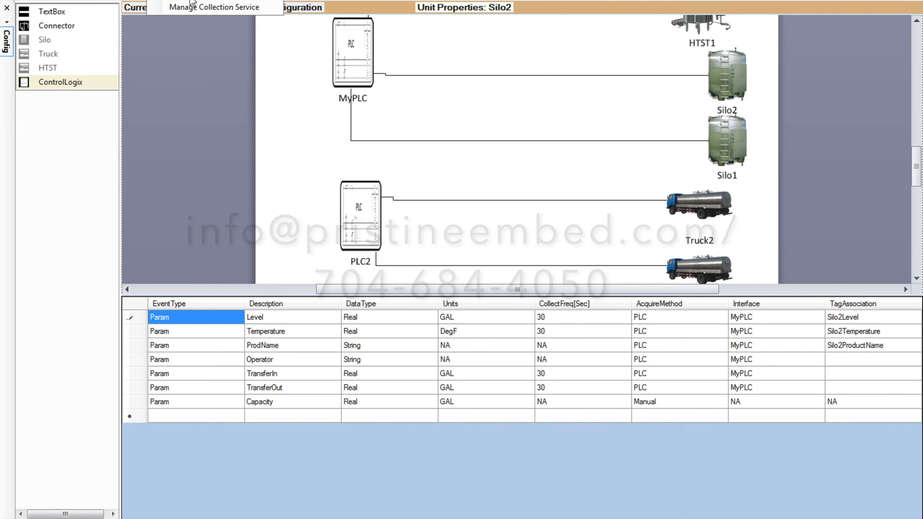